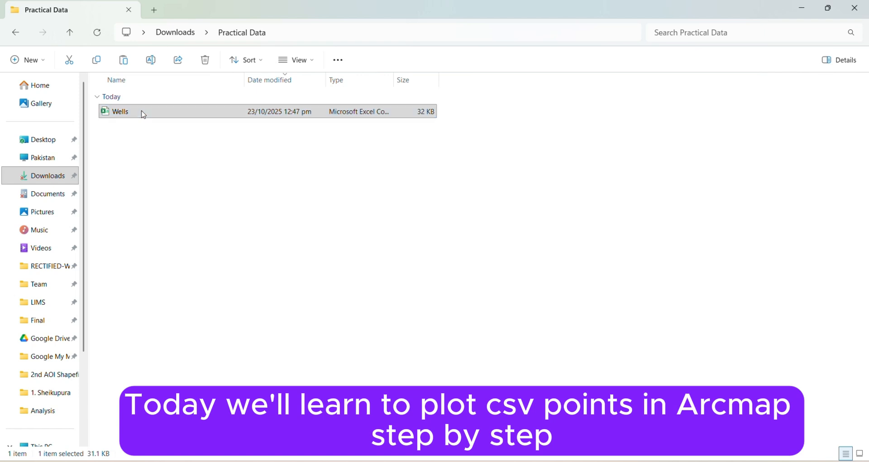
Step: Check the file type of the Wells file in its properties
click(180, 364)
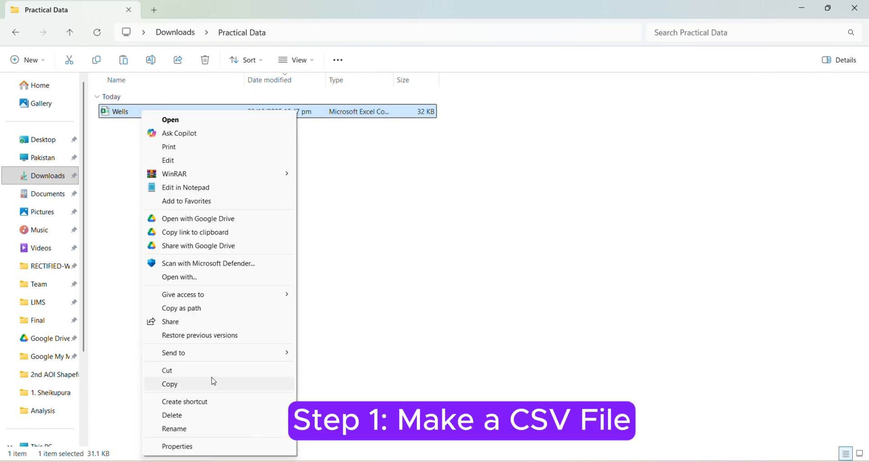
click(191, 447)
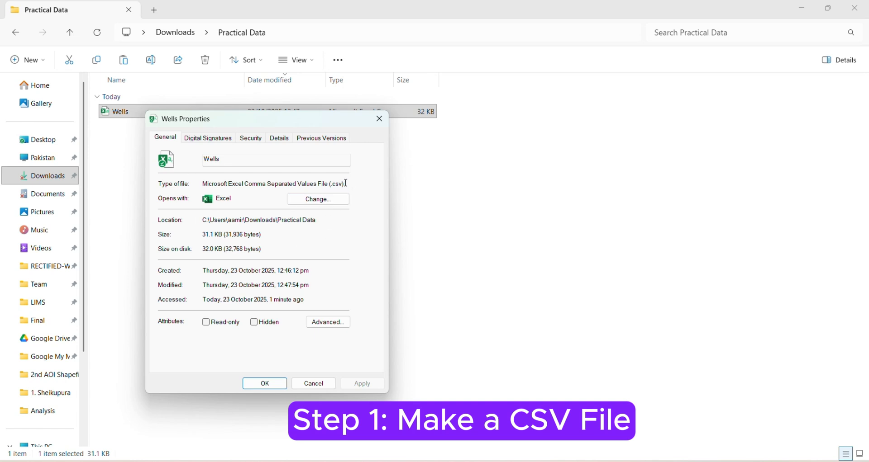
drag(346, 184, 196, 180)
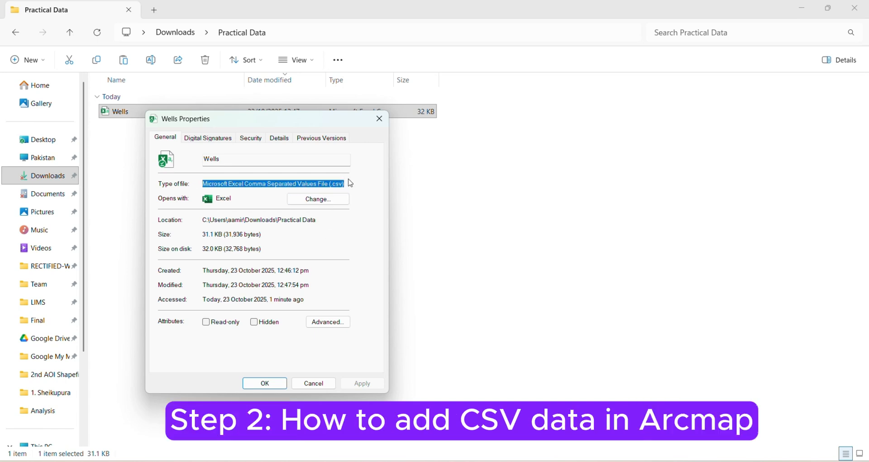
click(265, 384)
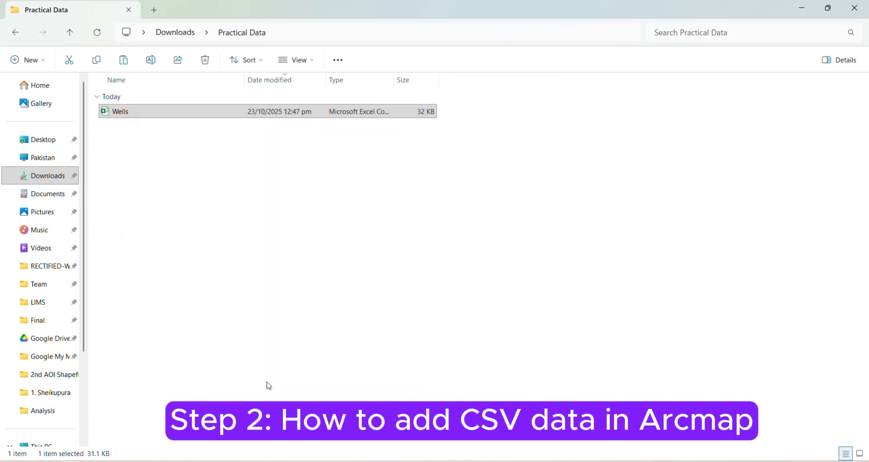
Step: Switch to ArcMap and load Wells.csv from the Practical Data folder as the table for adding XY data
mouse_move(417, 461)
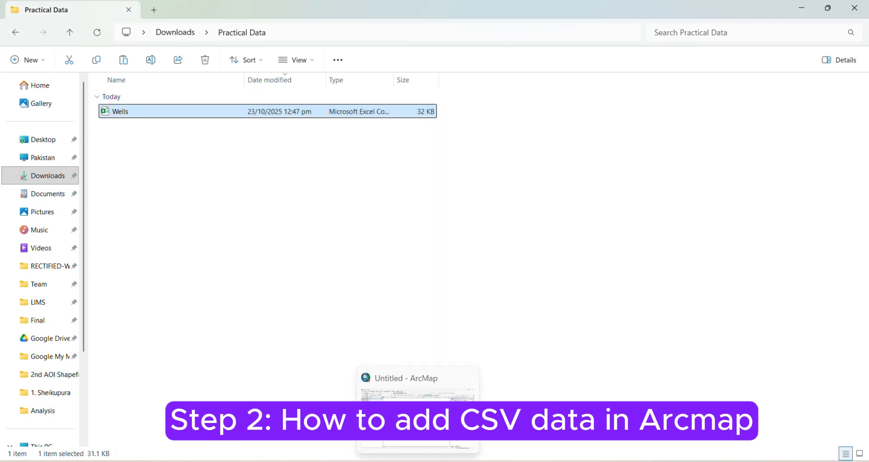
click(417, 418)
click(11, 21)
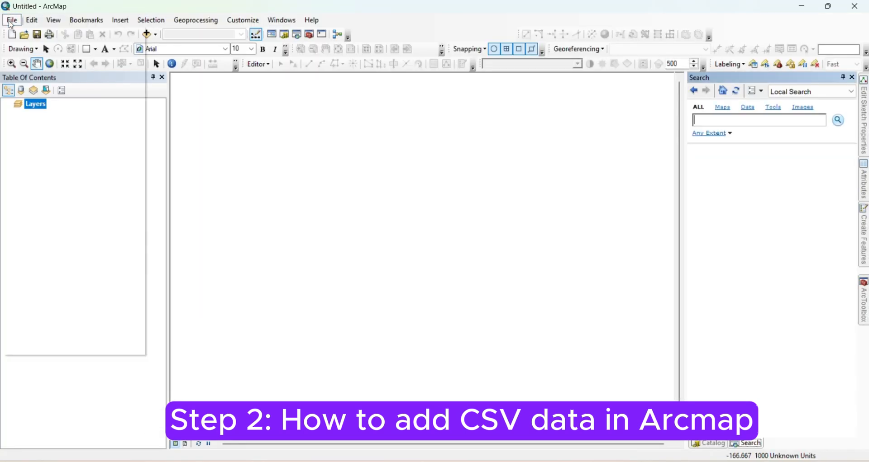
mouse_move(38, 116)
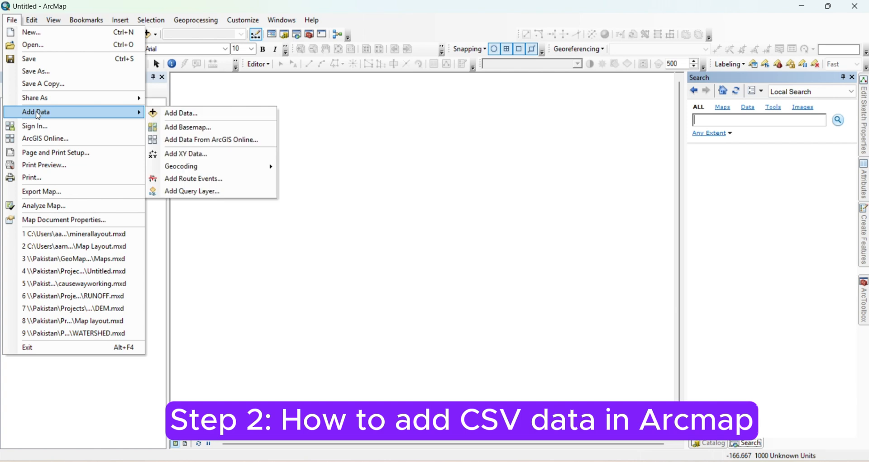
click(194, 155)
click(519, 135)
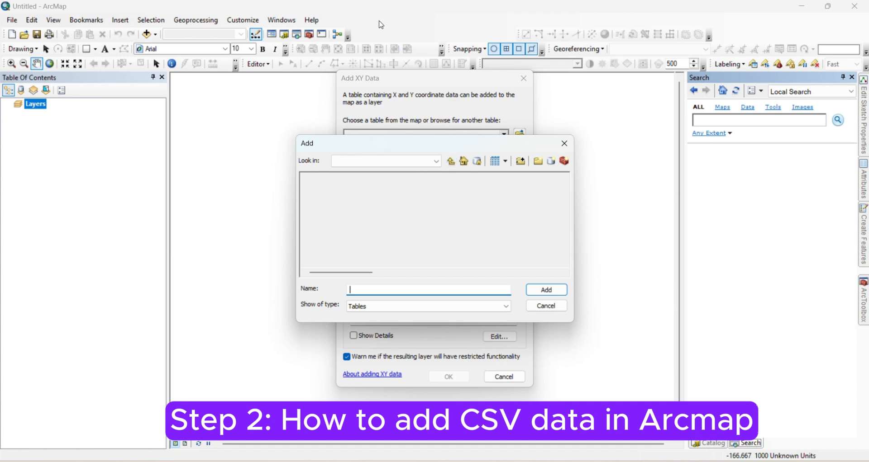
click(332, 180)
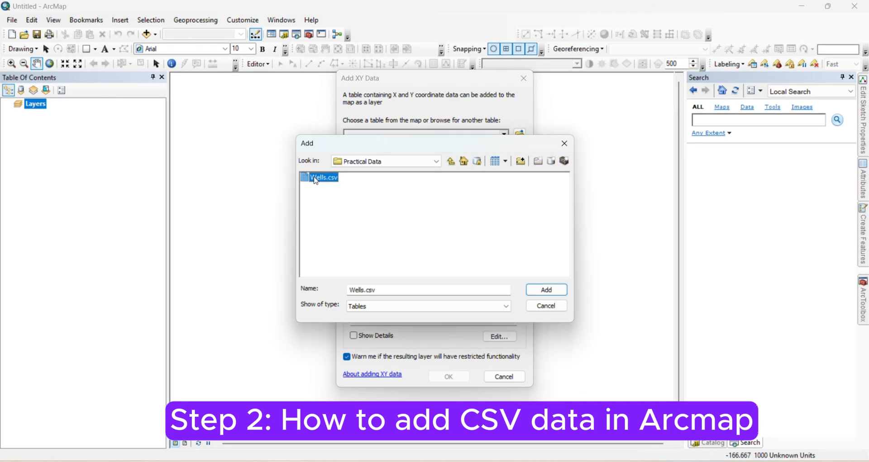
click(541, 288)
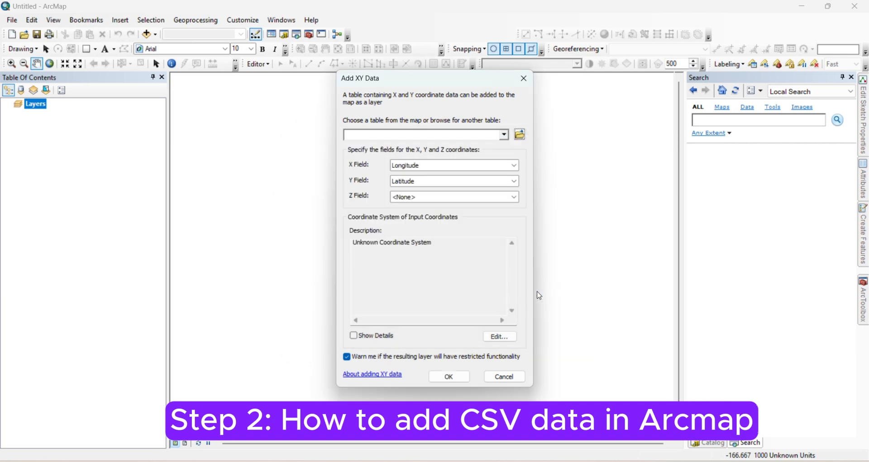
Step: Assign Longitude as the X field and Latitude as the Y field for the Wells.csv coordinates
click(514, 166)
click(419, 193)
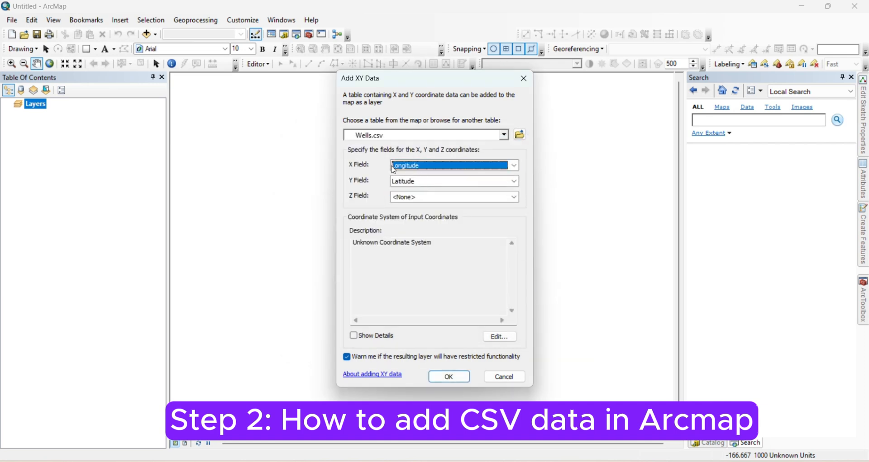
click(415, 181)
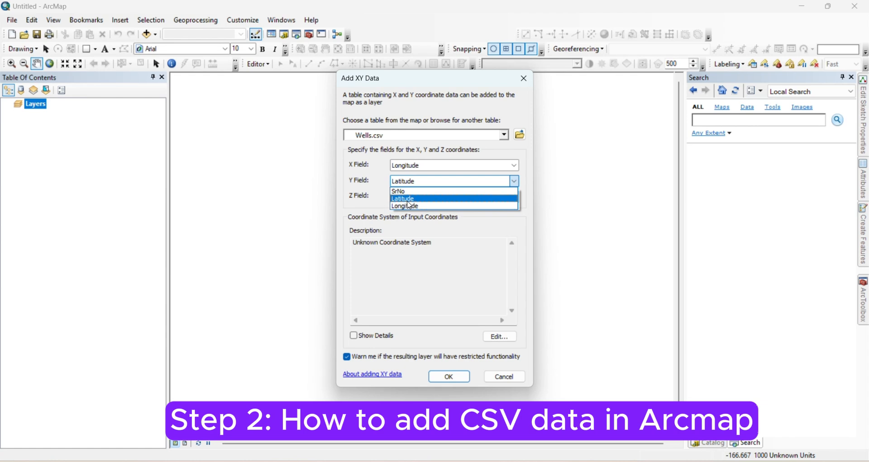
click(397, 198)
Step: Set the coordinate system of the input coordinates to the geographic system WGS 1984
click(501, 337)
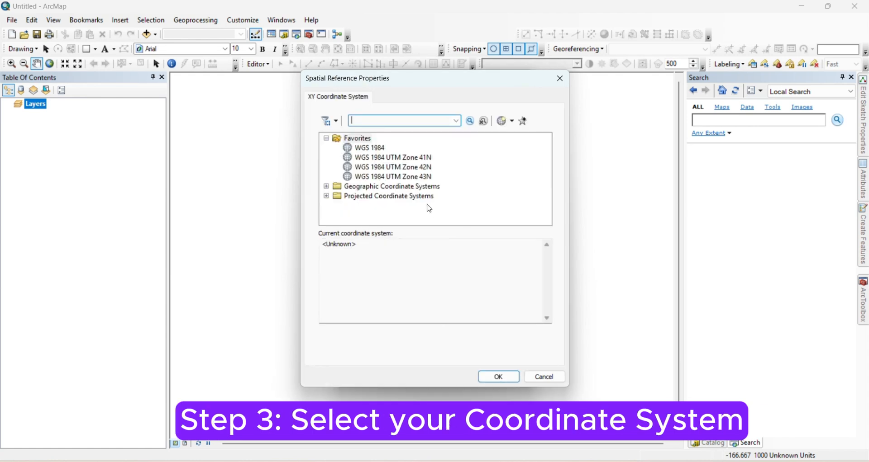
click(378, 149)
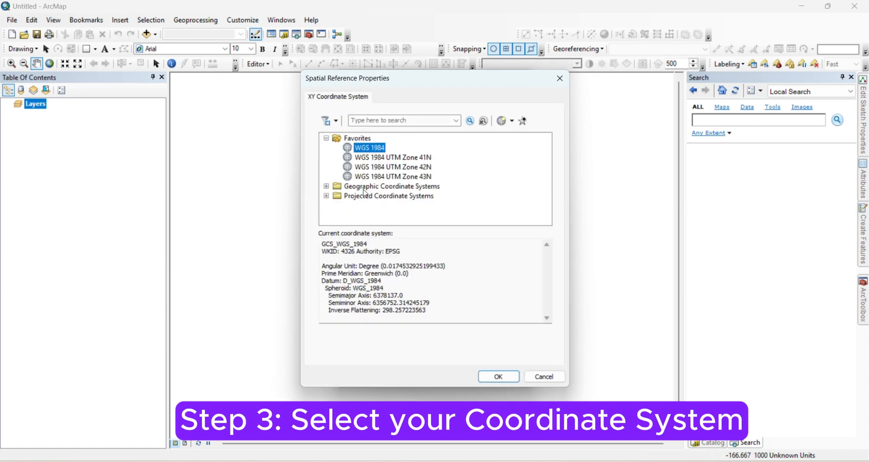
click(326, 187)
scroll(369, 198, down, 3)
double_click(364, 206)
scroll(400, 183, down, 4)
scroll(401, 185, down, 4)
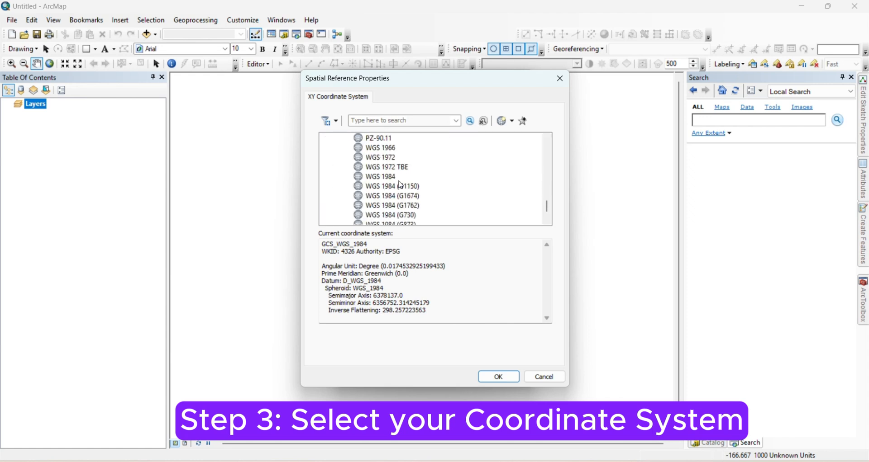
click(386, 177)
click(498, 377)
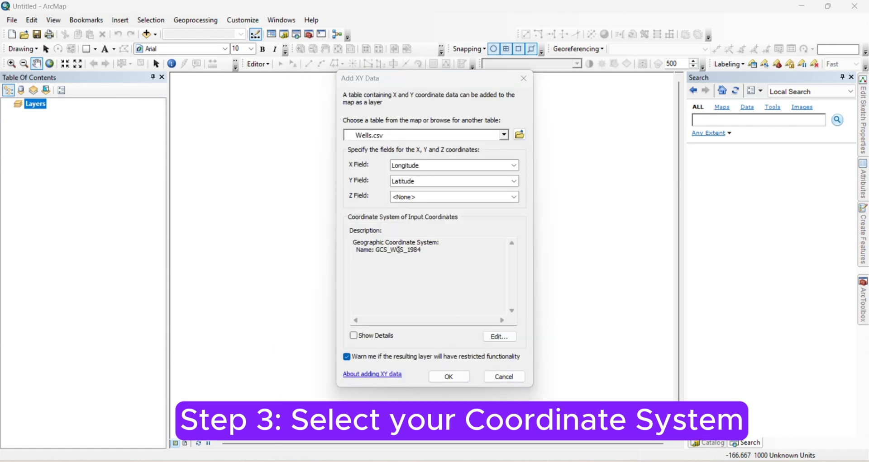
Step: Plot the Wells.csv coordinates on the map as an XY point layer
drag(355, 249, 431, 248)
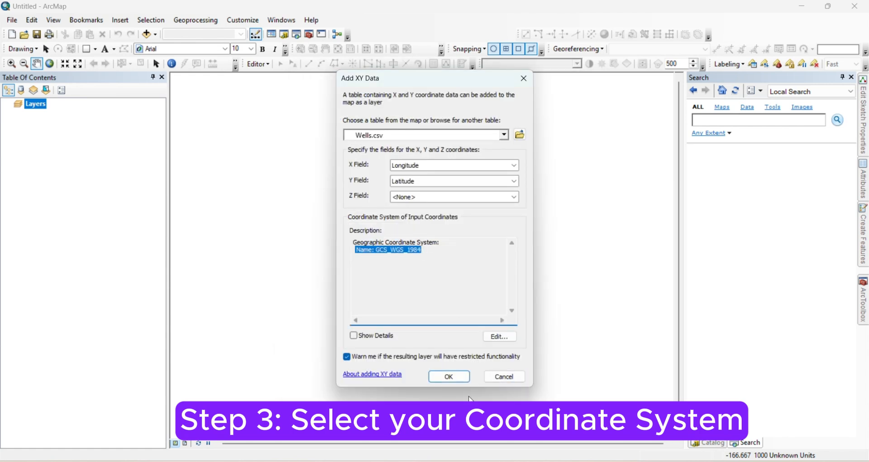
click(463, 380)
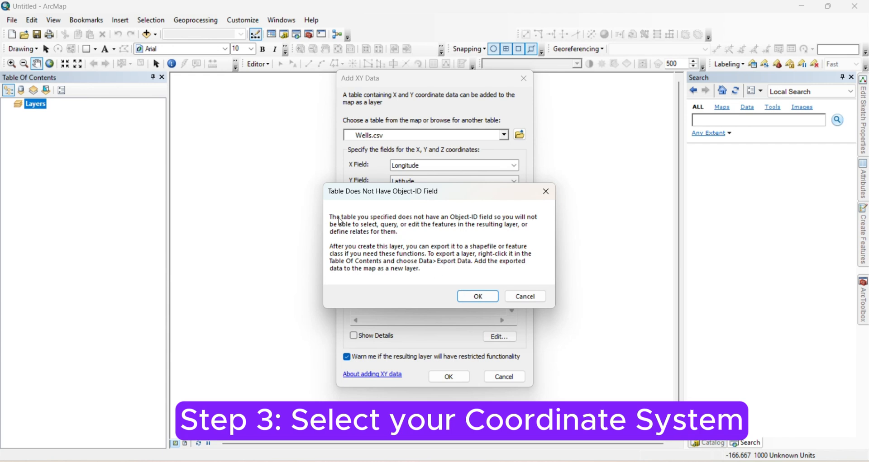
click(478, 296)
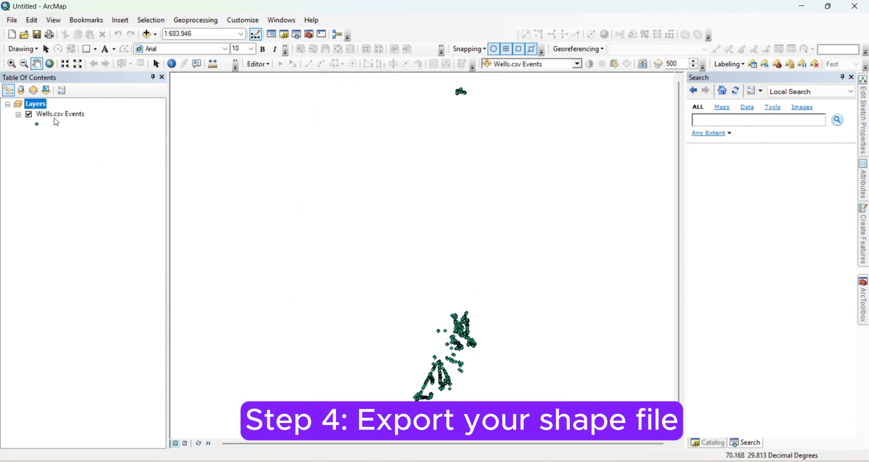
Step: Start a data export of the Wells.csv Events layer and choose the Practical Data folder as the output location
click(56, 116)
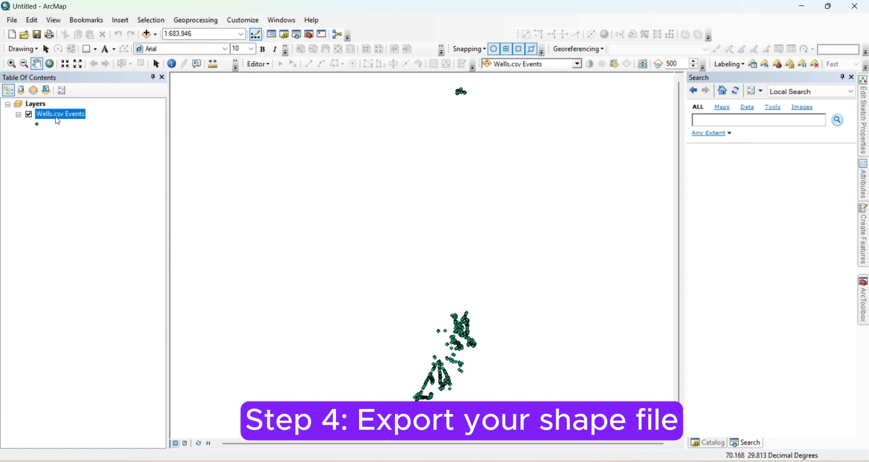
right_click(55, 117)
mouse_move(170, 311)
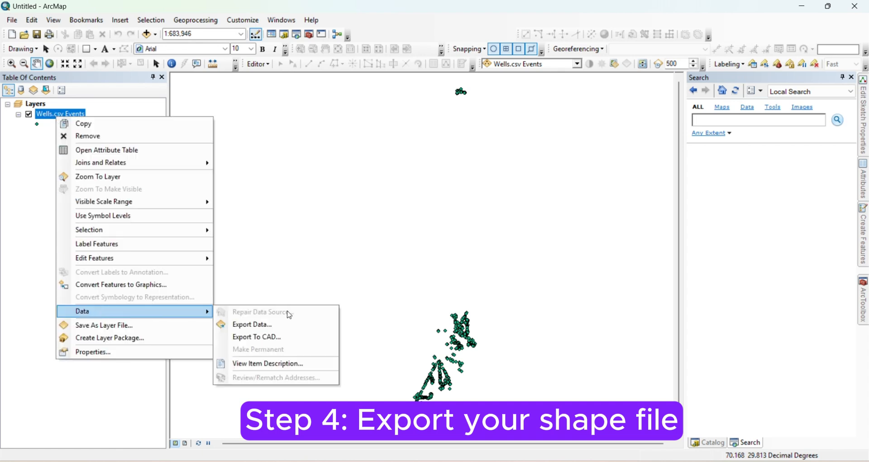
click(251, 326)
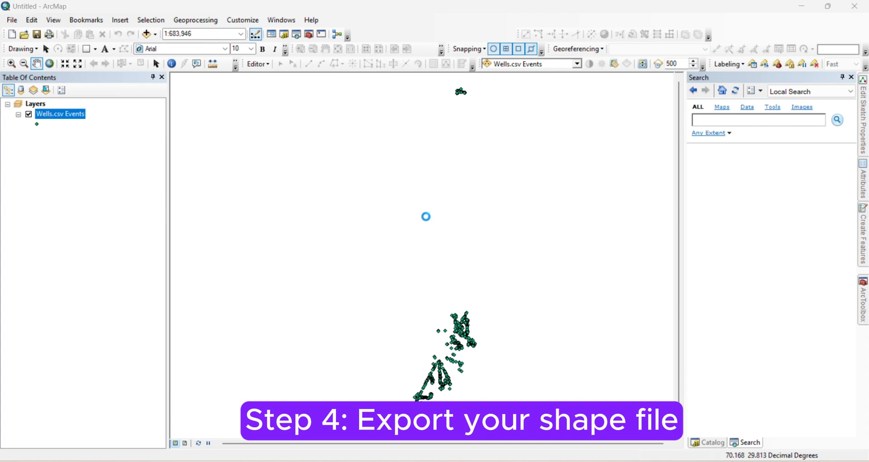
click(528, 254)
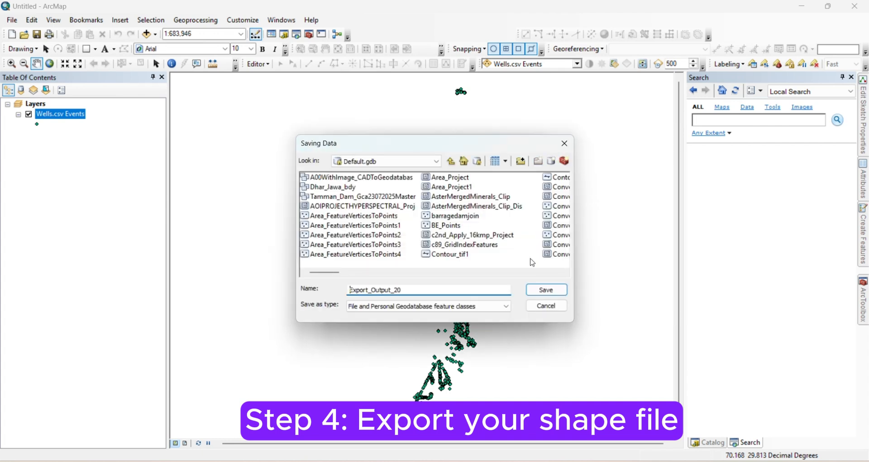
click(451, 162)
click(451, 162)
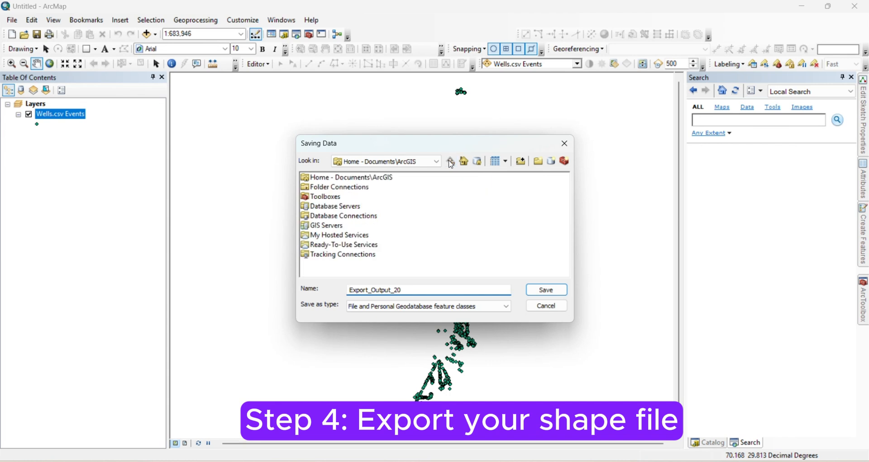
click(384, 161)
click(374, 32)
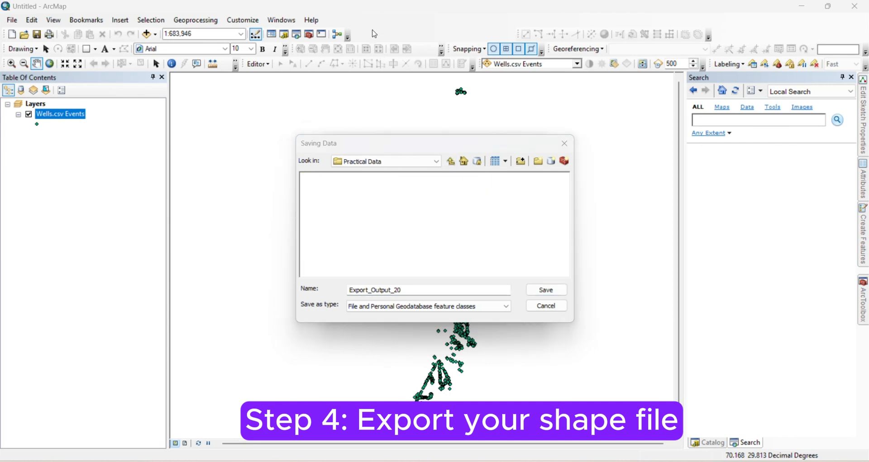
Step: Export all features as a shapefile named Well_Points and add it to the map as a layer
click(382, 311)
click(370, 324)
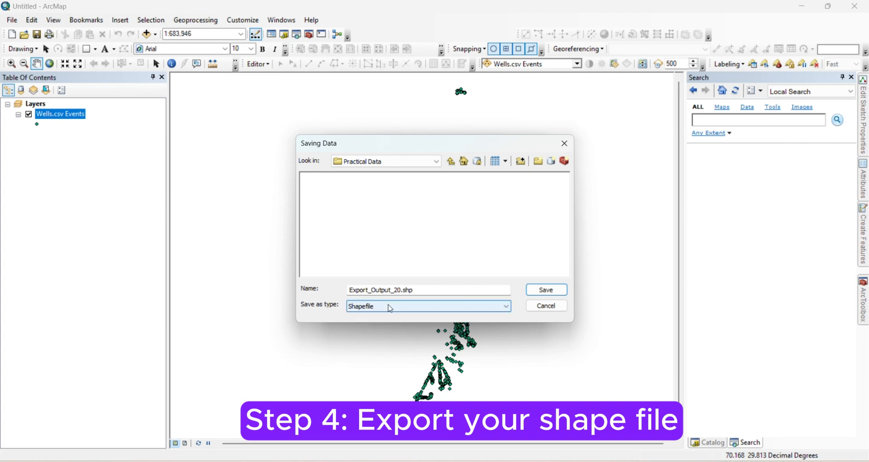
drag(427, 290, 326, 291)
text(Wells_Point)
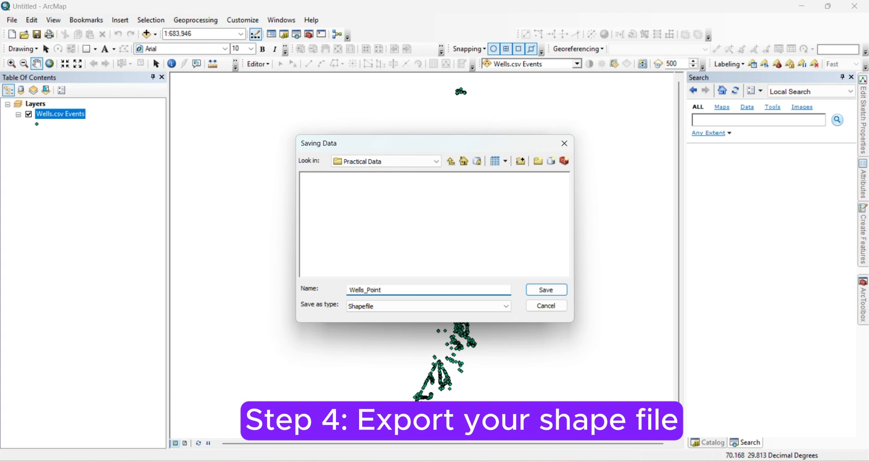
click(364, 290)
key(BackSpace)
click(546, 290)
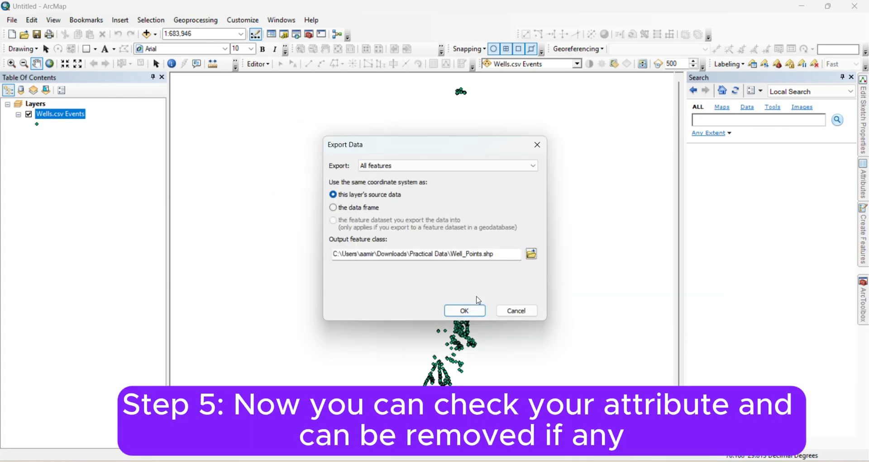
click(463, 311)
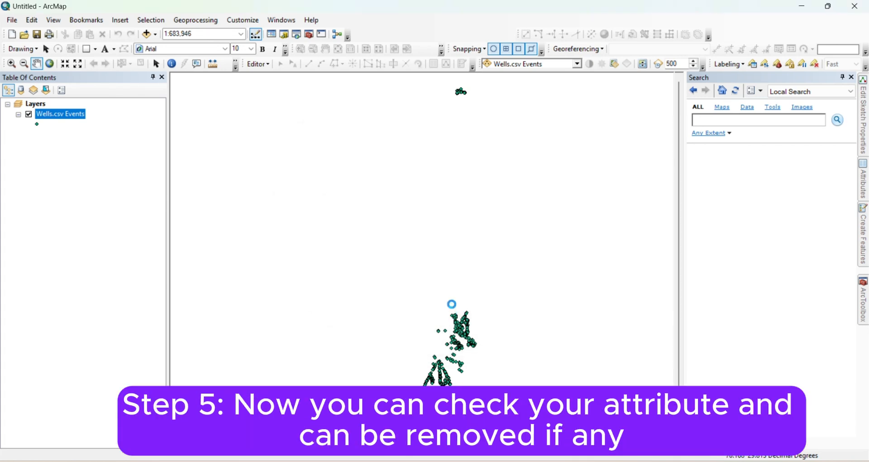
click(475, 277)
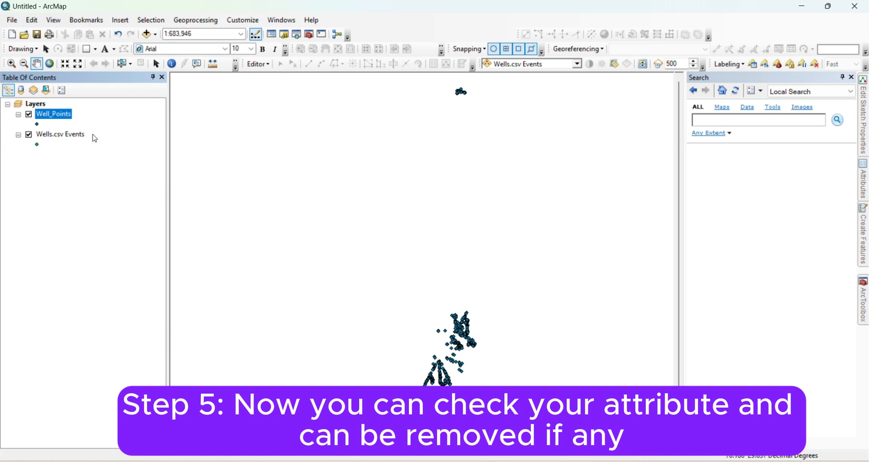
Step: Hide the Wells.csv Events layer and open the attribute table of the Well_Points layer
click(28, 134)
right_click(48, 116)
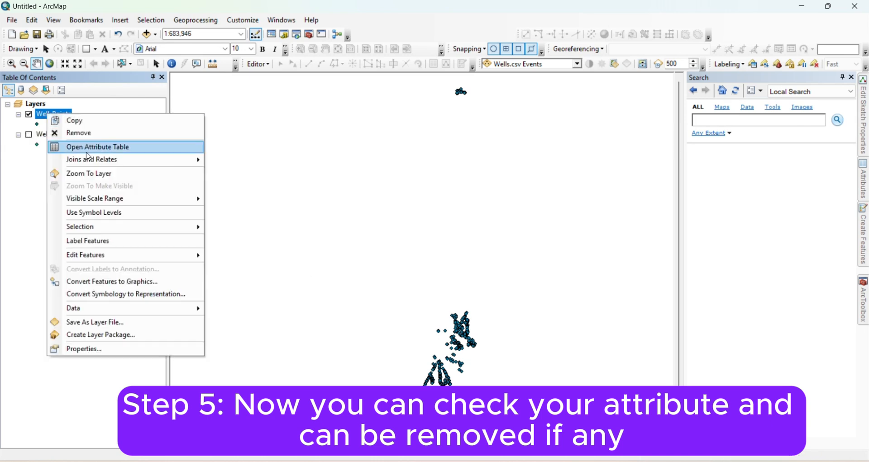
click(87, 152)
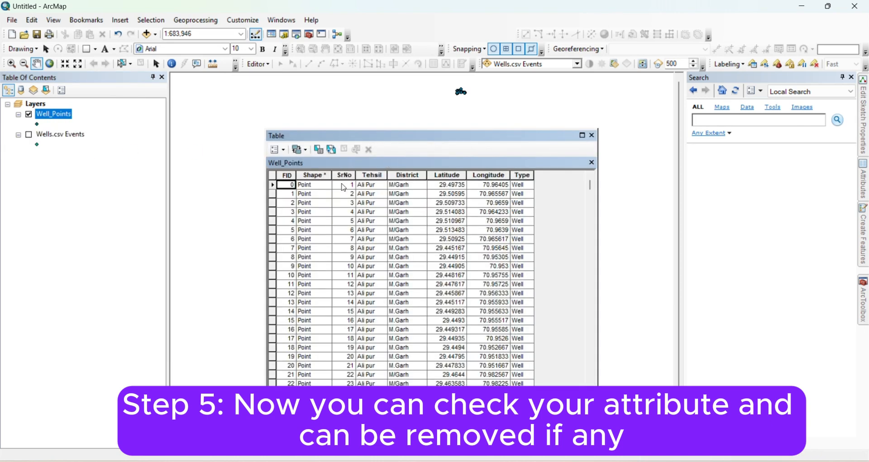
Step: Delete the SrNo field from the Well_Points attribute table
click(344, 176)
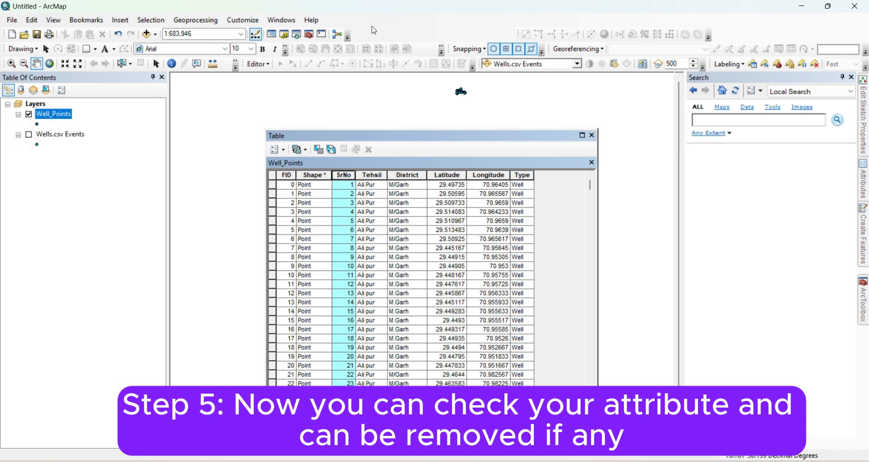
right_click(344, 176)
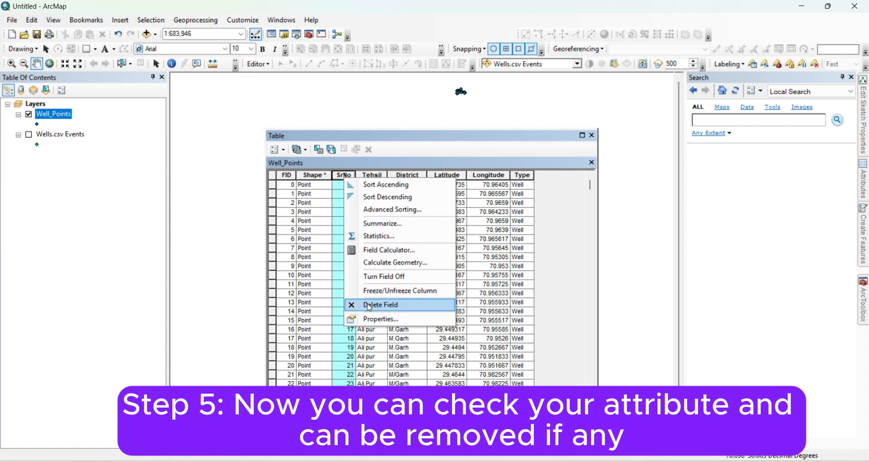
click(362, 304)
click(469, 282)
Step: Review the Latitude, Longitude and Type fields of Well_Points and close the attribute table
click(419, 177)
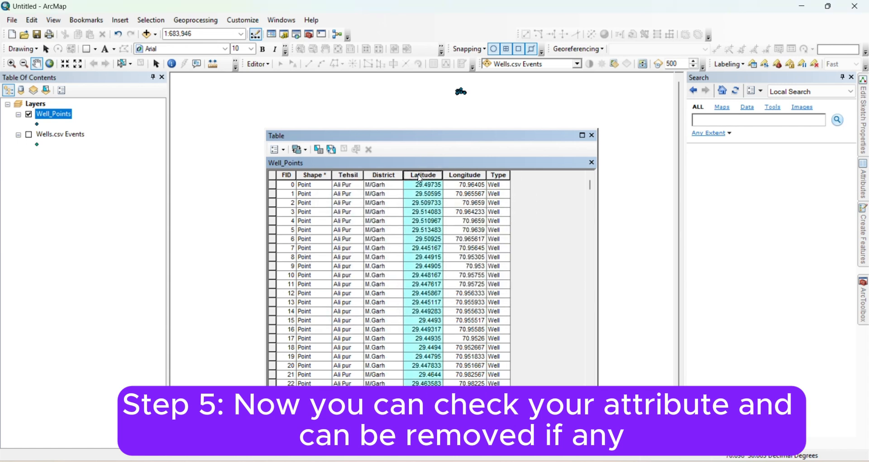
click(459, 176)
click(498, 175)
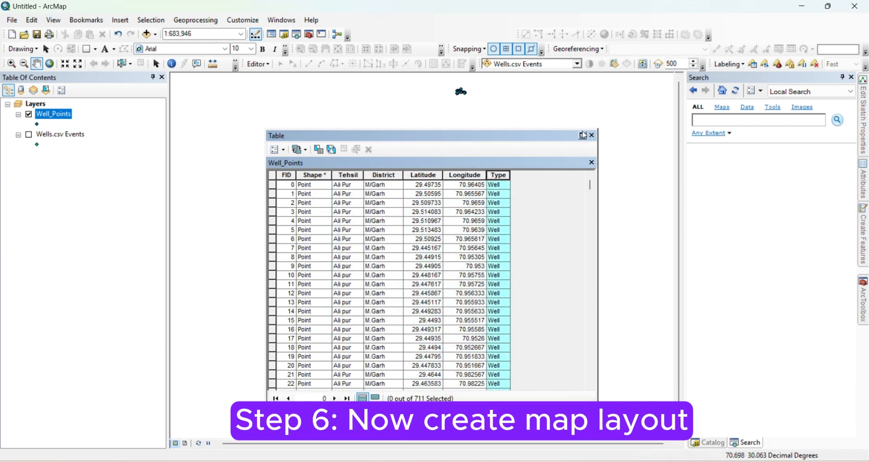
click(592, 135)
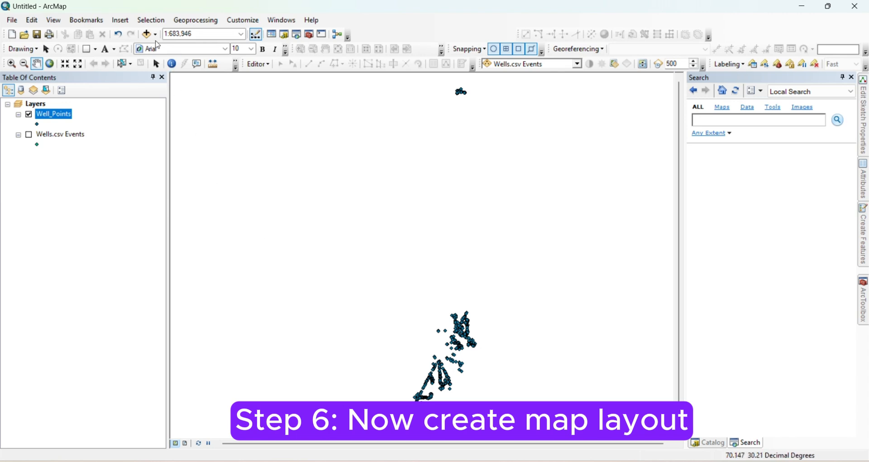
Step: Switch to layout view and zoom the data frame to the Well_Points layer
click(185, 445)
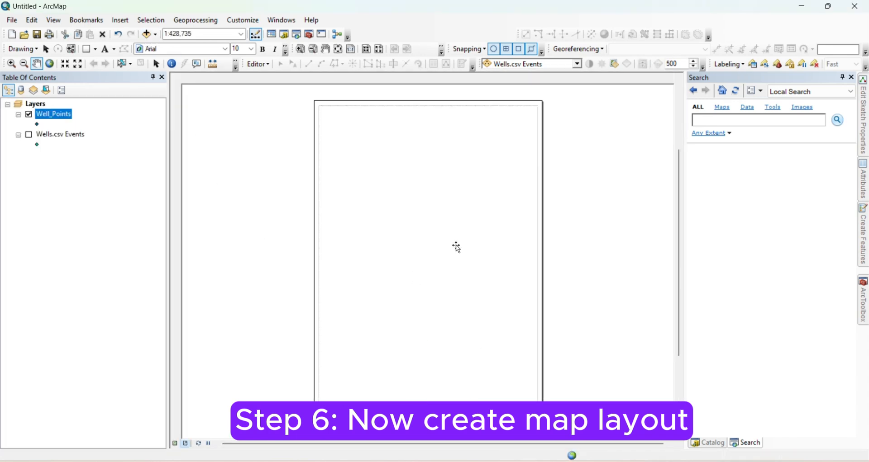
right_click(60, 119)
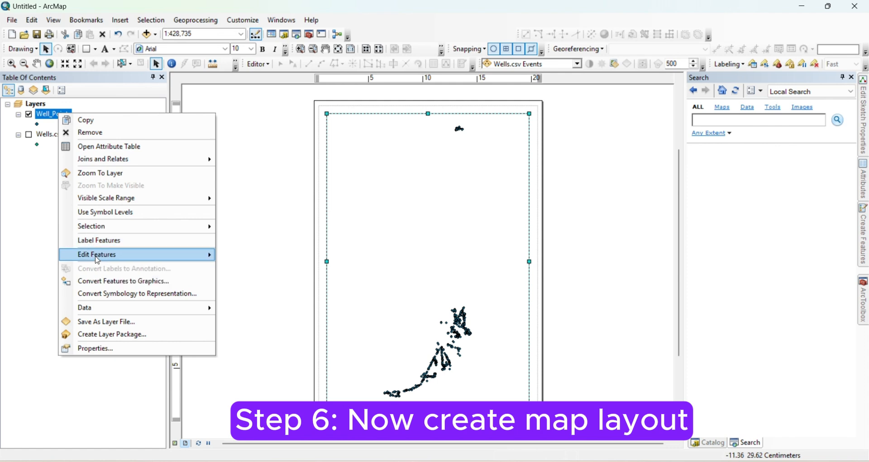
click(100, 173)
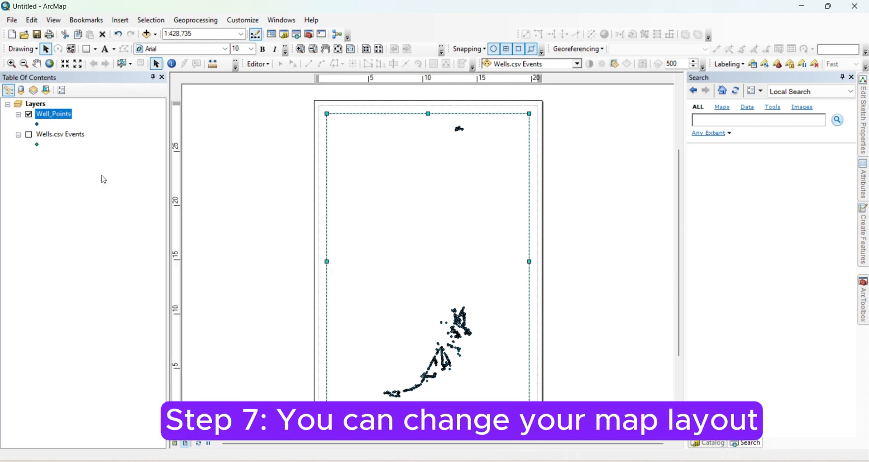
Step: Set the page orientation to Landscape in the page and print setup
click(13, 20)
click(47, 154)
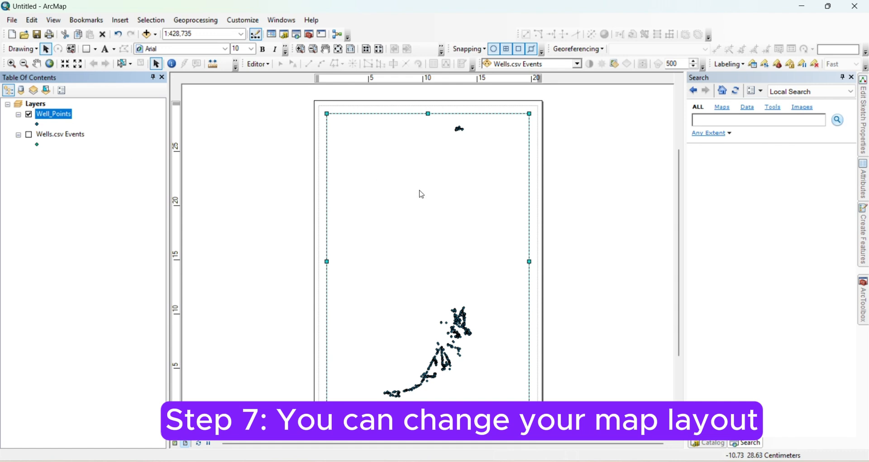
click(434, 220)
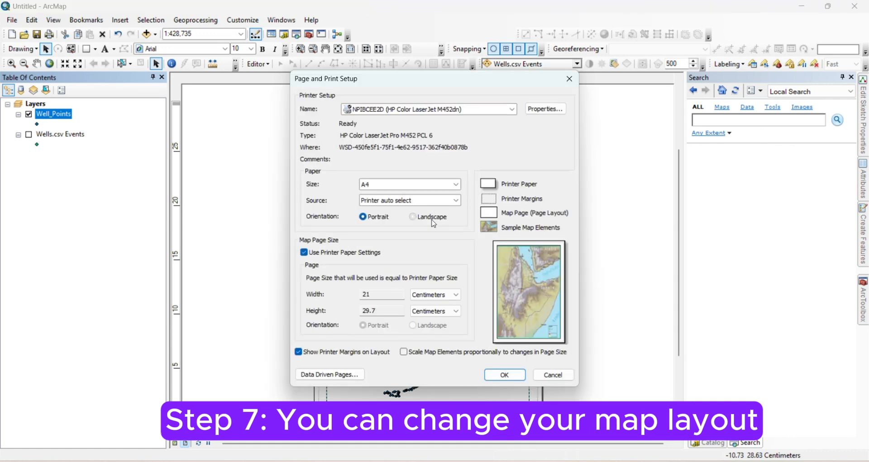
click(505, 375)
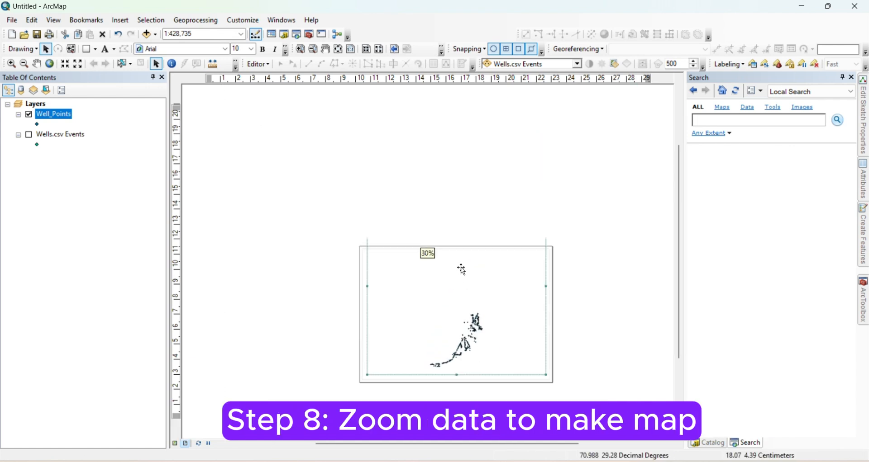
Step: Shorten the data frame from its upper edge to fit the landscape page and zoom it to the Well_Points layer
click(461, 268)
drag(456, 197, 457, 253)
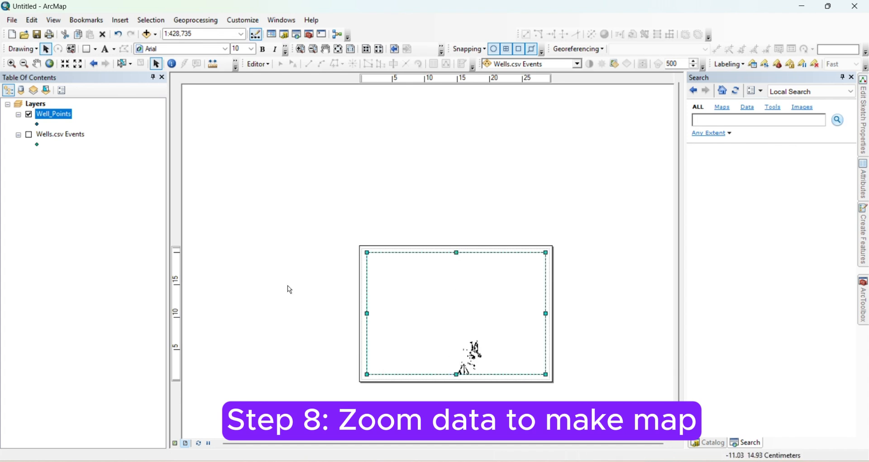
right_click(54, 123)
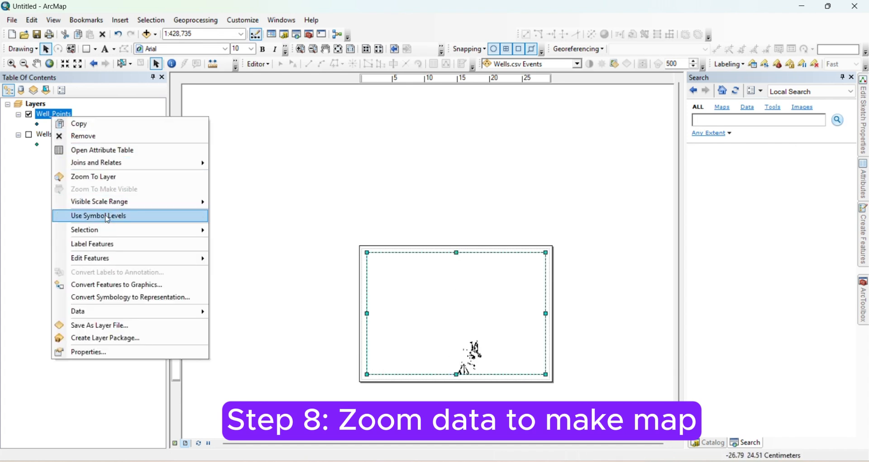
click(111, 178)
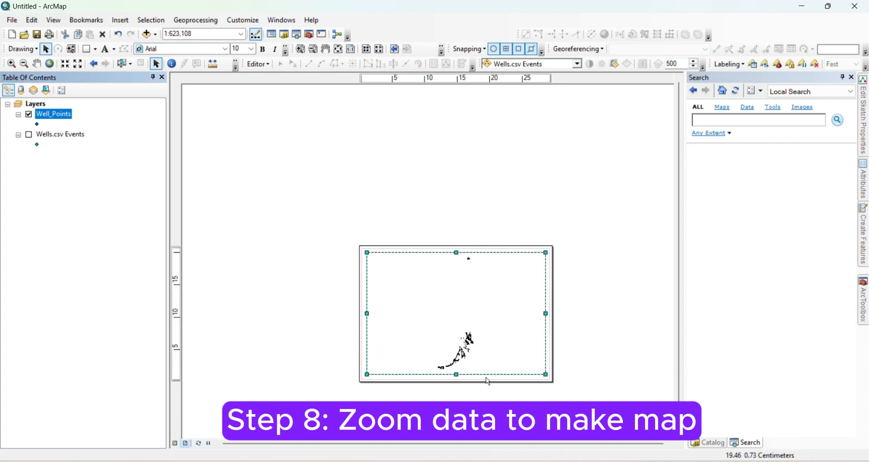
scroll(487, 397, up, 2)
scroll(487, 397, up, 2)
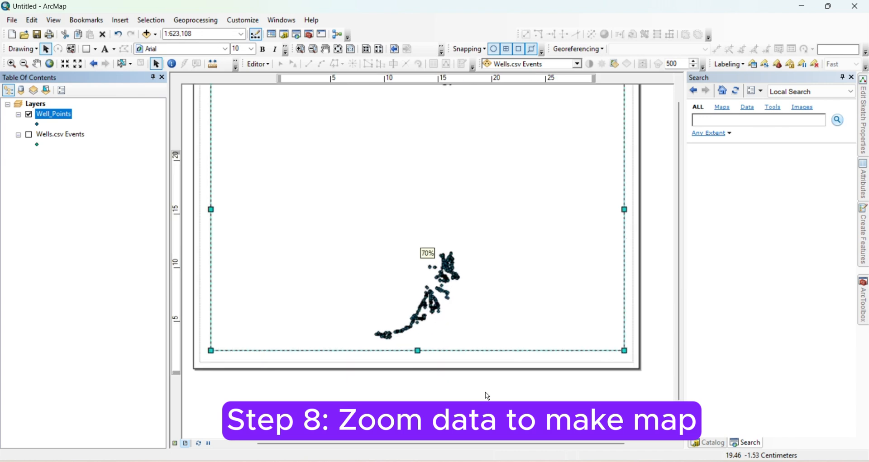
scroll(486, 394, down, 1)
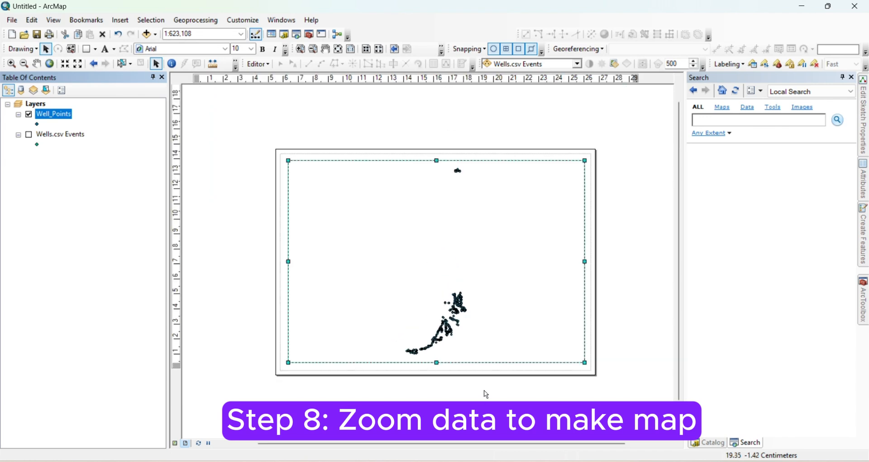
Step: Zoom the map in on the main southern cluster of wells so that it fills the data frame
click(11, 64)
drag(368, 263, 477, 360)
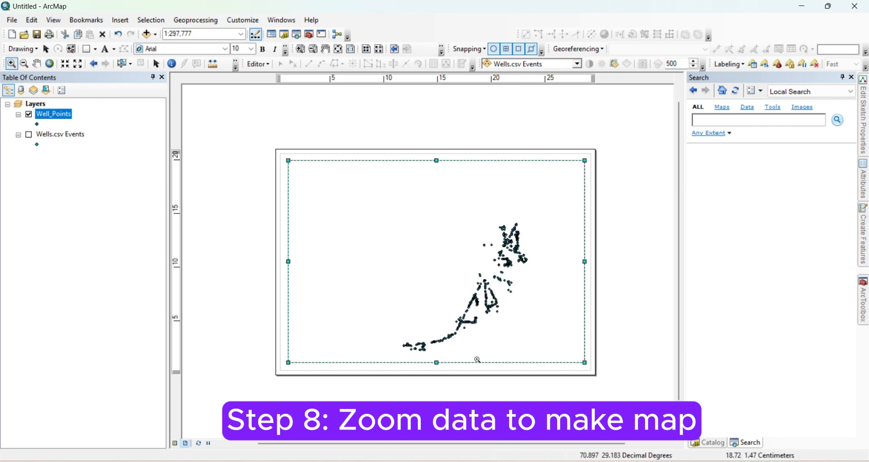
drag(361, 196, 559, 357)
drag(309, 176, 569, 359)
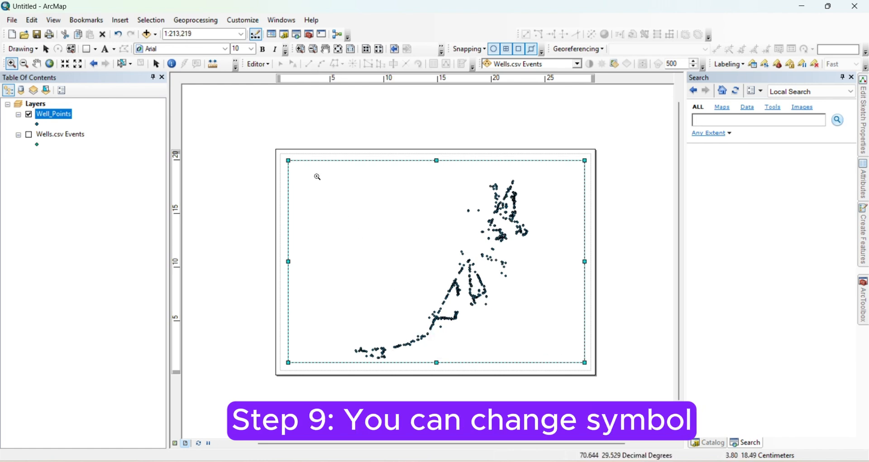
drag(313, 172, 556, 361)
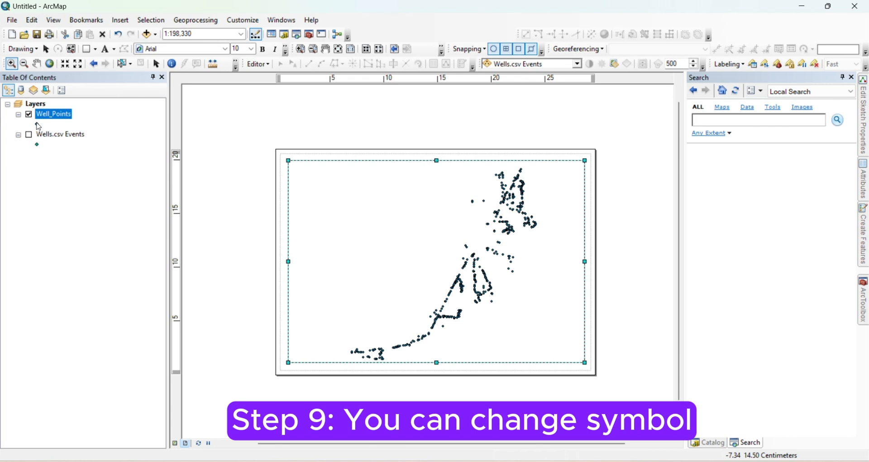
Step: Open the symbol settings of the Well_Points layer and search all styles for "well"
click(37, 125)
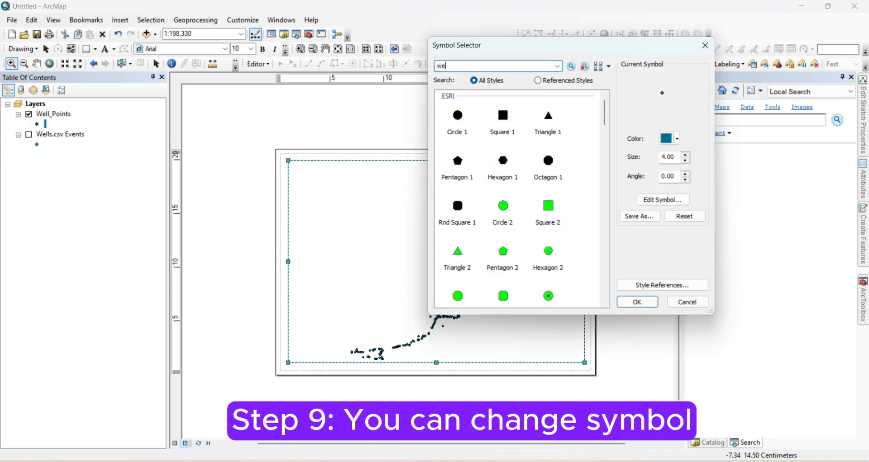
text(well)
click(573, 67)
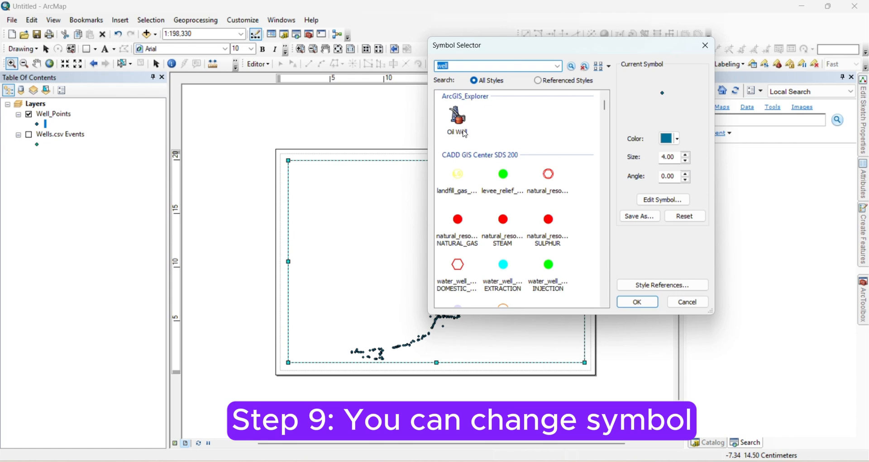
Step: Browse the well symbols and apply Well, Drilled, Industrial to the Well_Points layer
click(466, 135)
scroll(510, 224, down, 3)
scroll(510, 224, up, 3)
scroll(510, 224, down, 5)
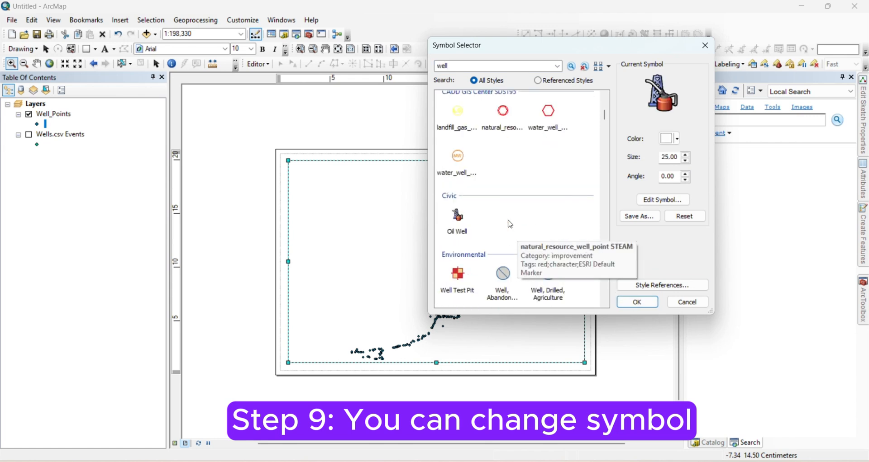
click(457, 217)
scroll(508, 246, down, 3)
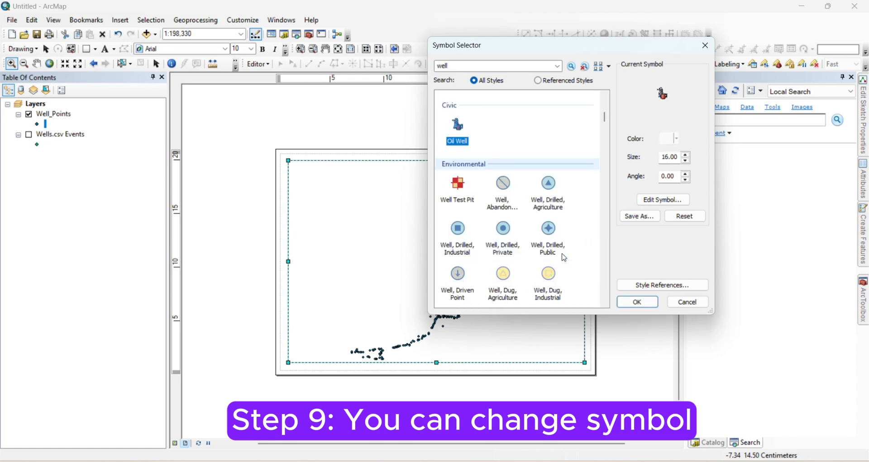
click(506, 196)
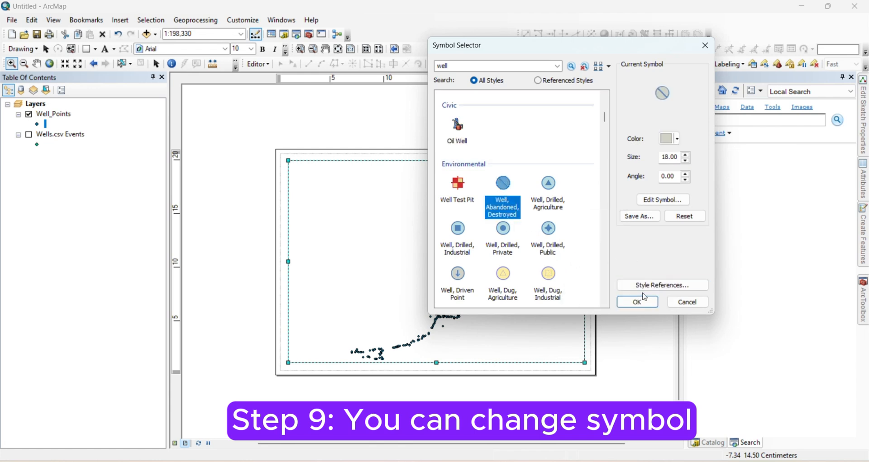
click(457, 244)
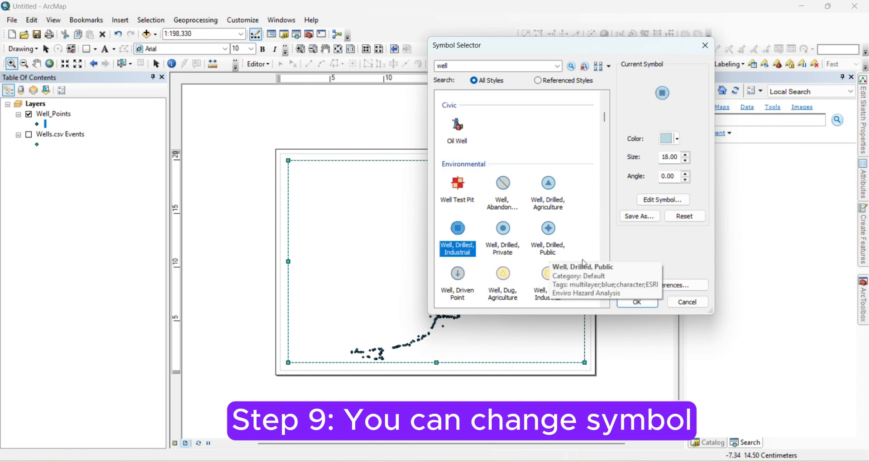
click(633, 302)
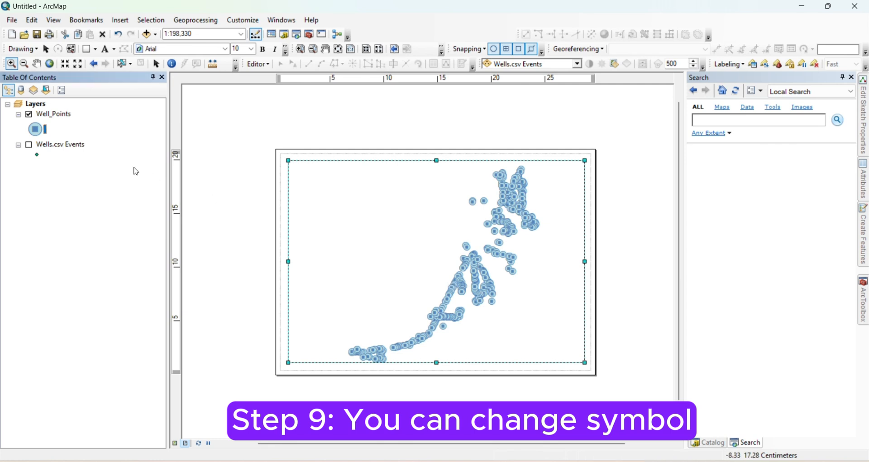
Step: Set the size of the Well_Points symbol to 8
click(37, 133)
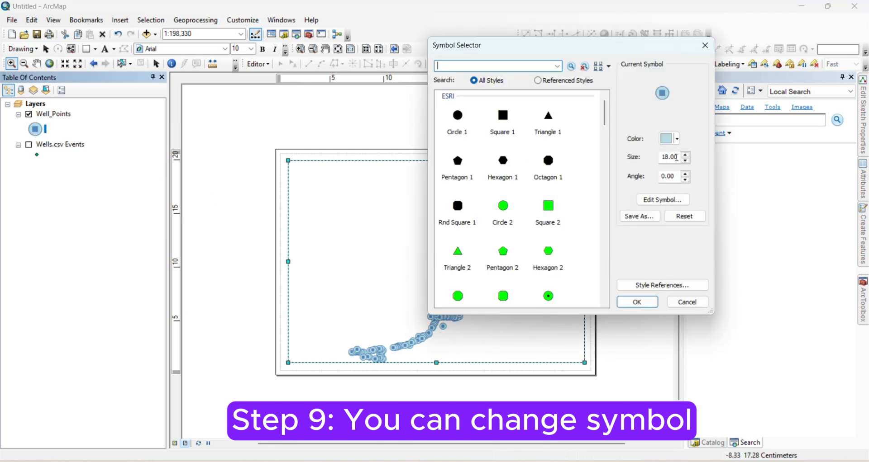
drag(678, 158, 627, 161)
text(8)
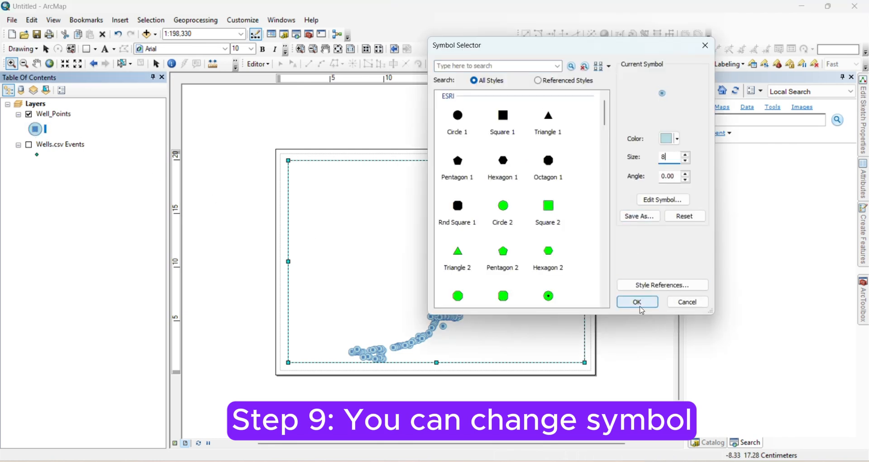
click(639, 302)
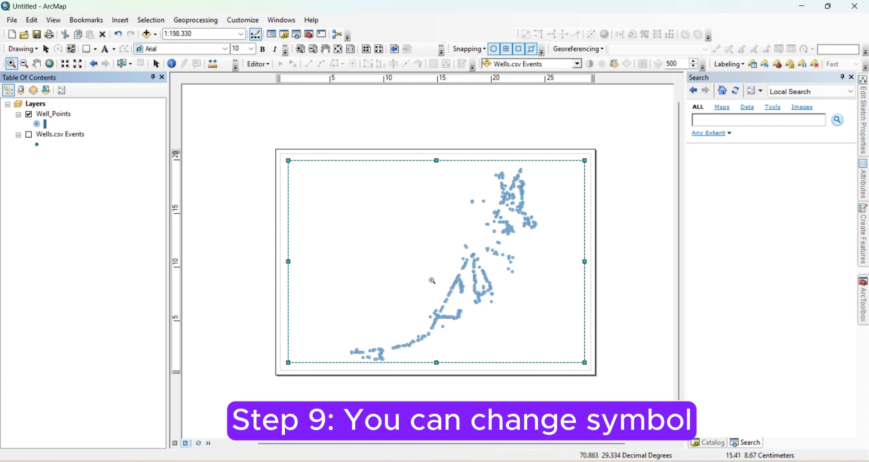
Step: Change the colour of the Well_Points symbol to orange
click(36, 124)
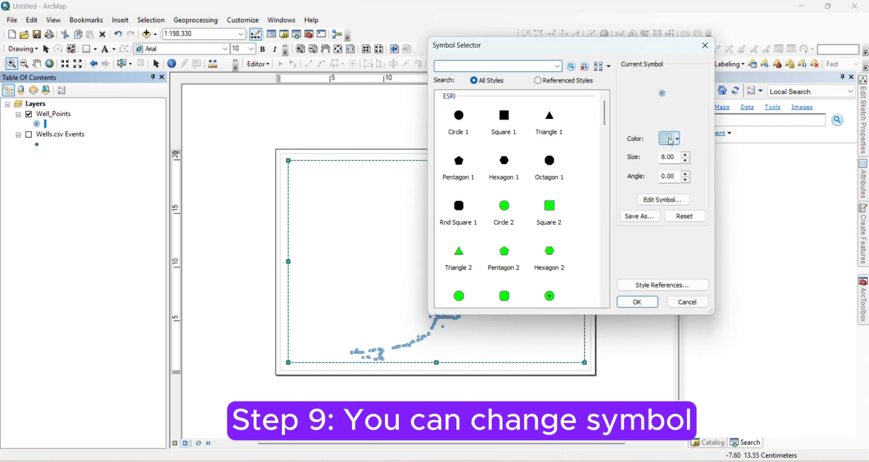
click(670, 138)
click(688, 199)
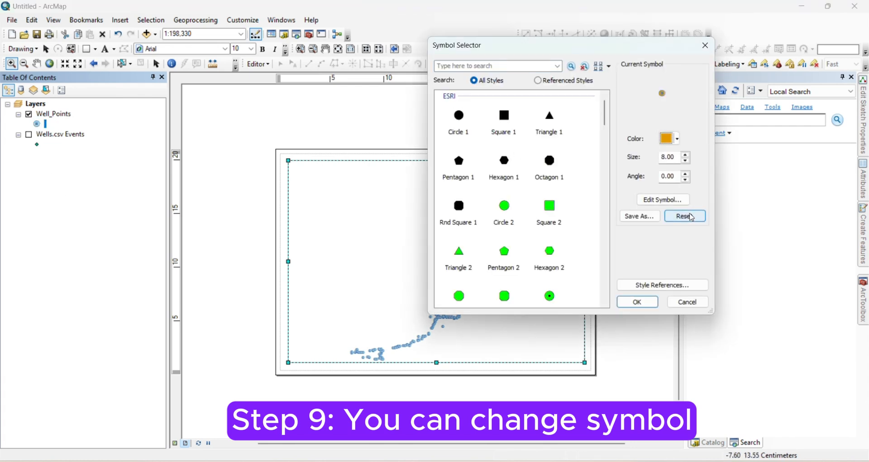
click(637, 302)
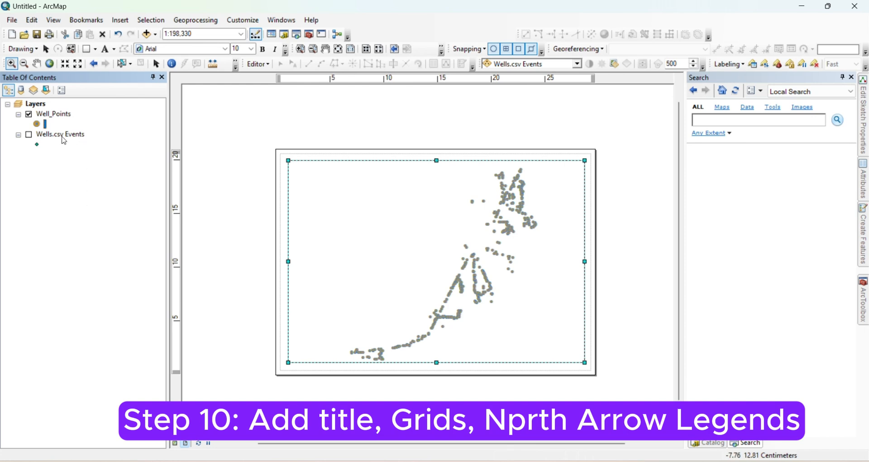
Step: Change the colour of the Well_Points symbol to red
click(38, 125)
click(677, 139)
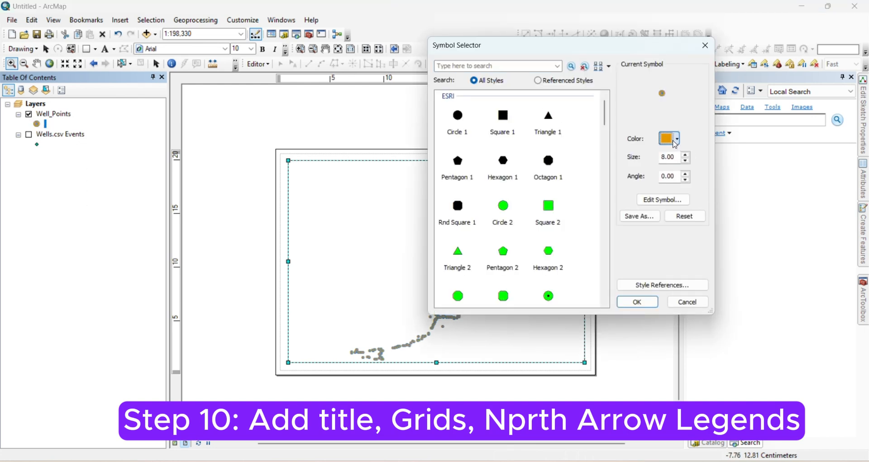
click(675, 199)
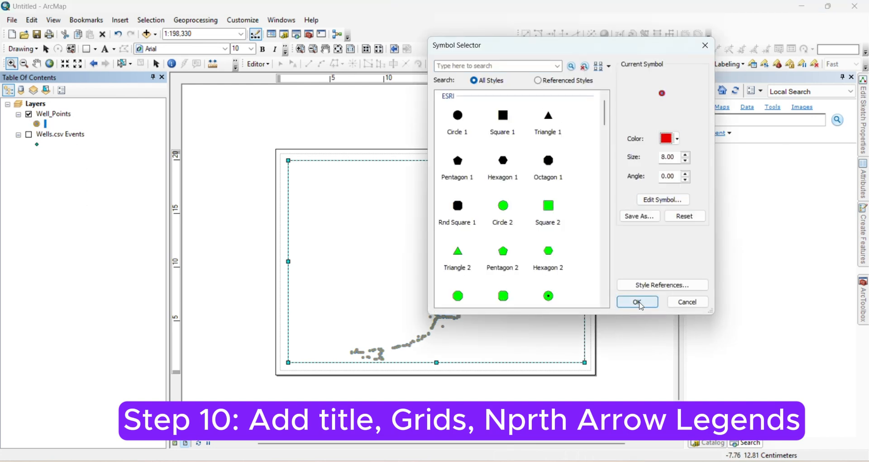
click(638, 301)
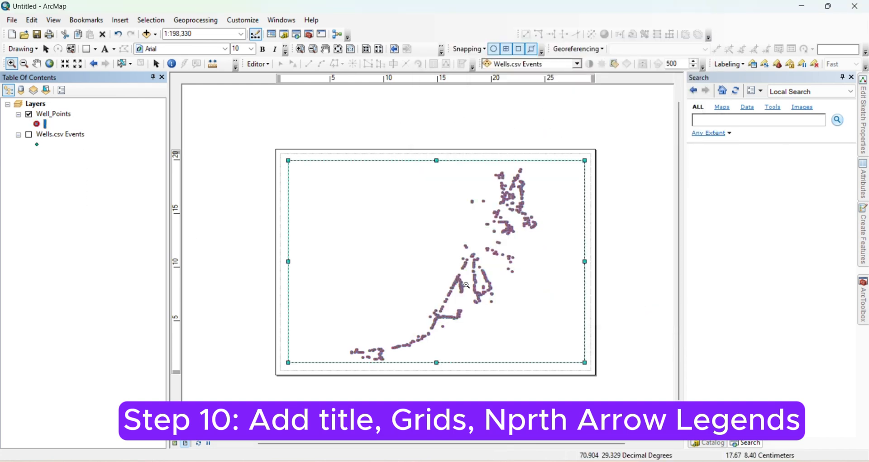
Step: Insert the map title Wells Map Alipur- Punjab and move it into the upper-left part of the map frame
click(120, 20)
click(154, 47)
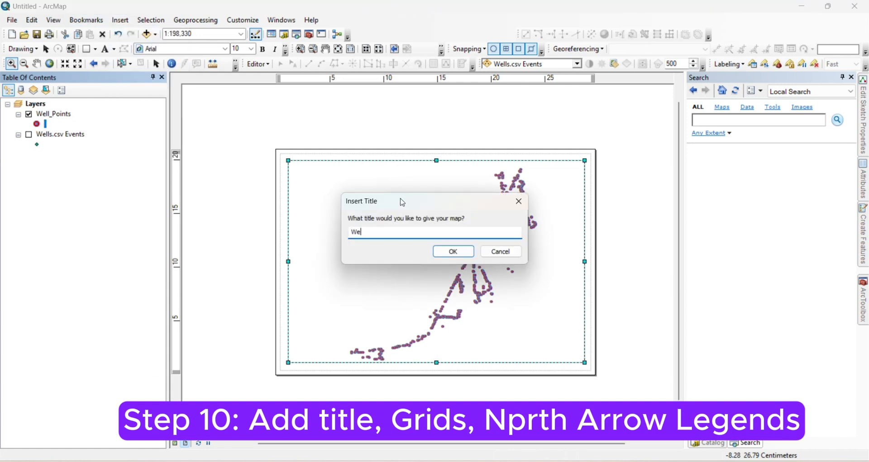
click(373, 17)
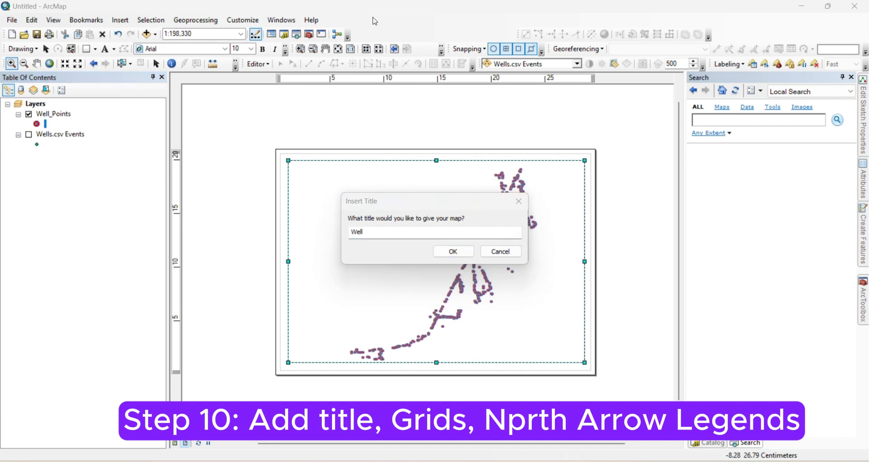
click(372, 234)
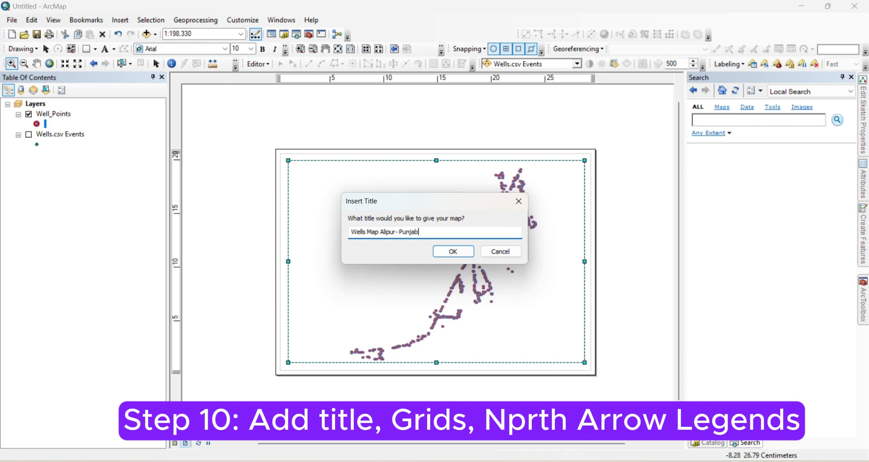
click(453, 252)
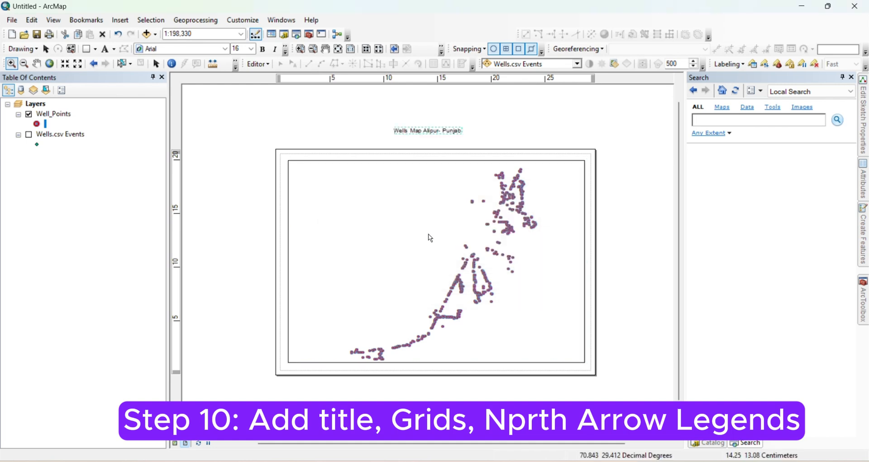
drag(424, 135, 344, 172)
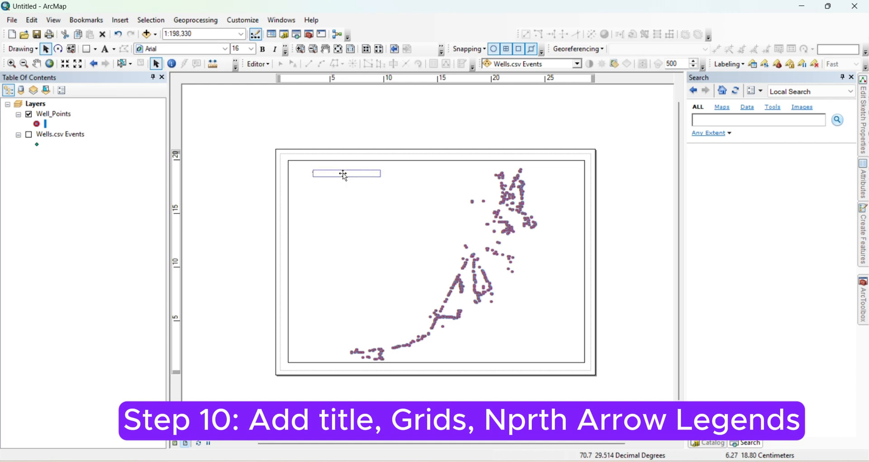
Step: Change the map title's font to Times New Roman in bold
double_click(346, 175)
click(474, 307)
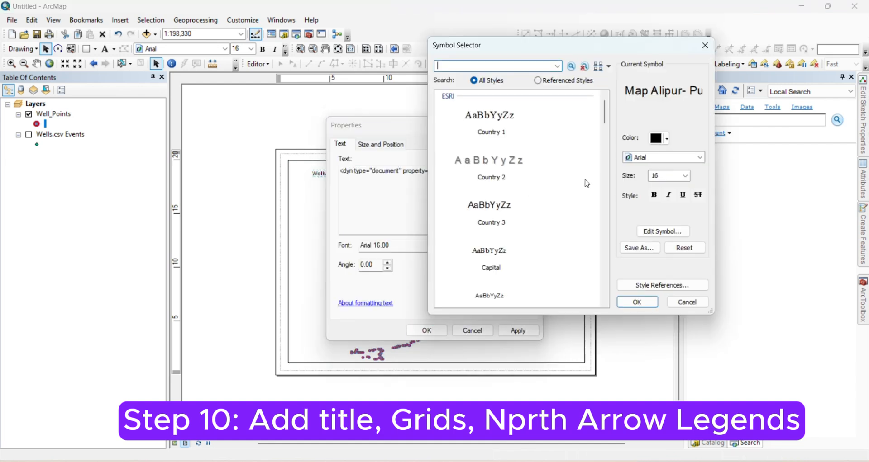
click(700, 157)
scroll(669, 190, down, 10)
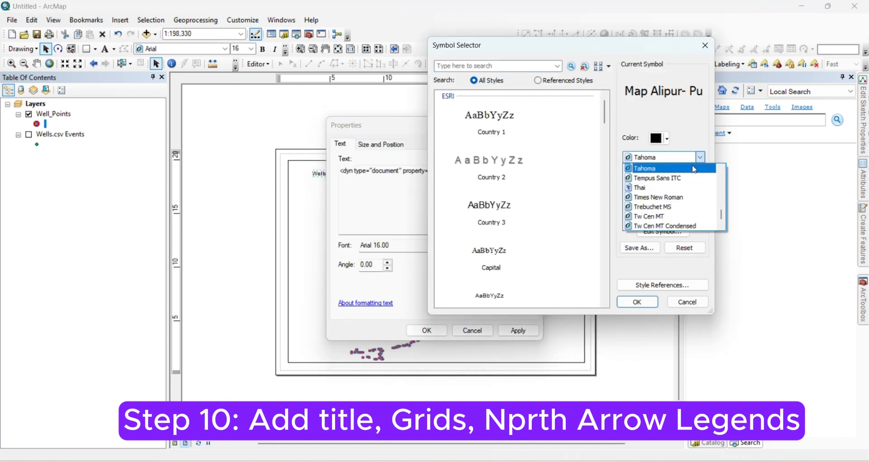
click(670, 167)
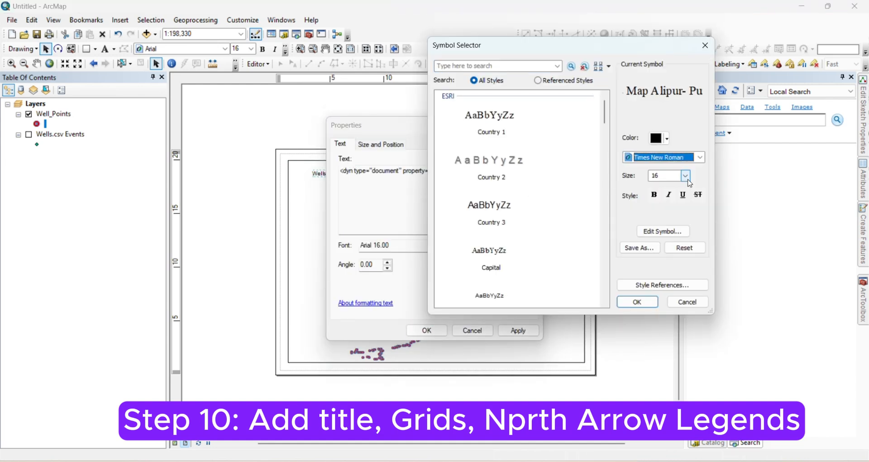
click(637, 303)
click(513, 336)
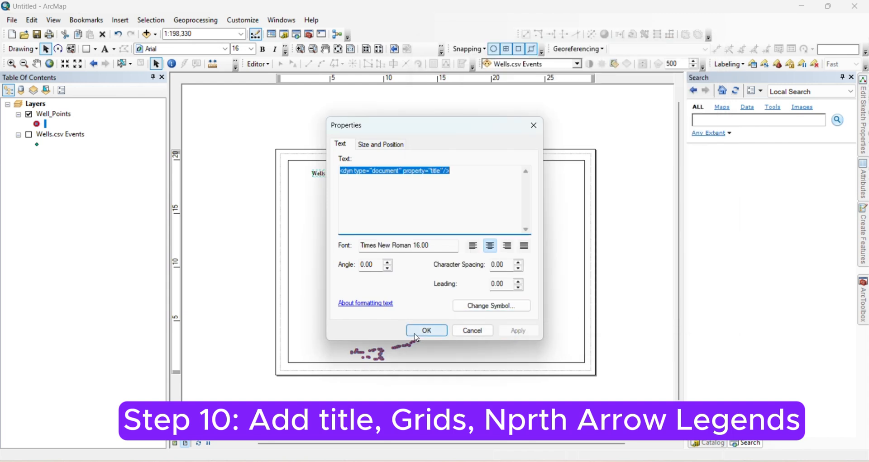
click(426, 330)
Step: Begin a new graticule for the Layers data frame with the labels-only appearance
click(37, 108)
right_click(36, 109)
click(70, 352)
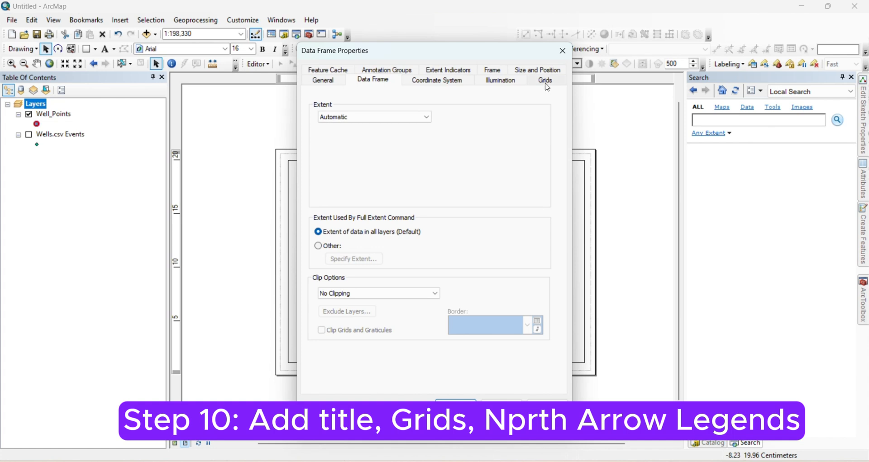
click(546, 83)
click(502, 118)
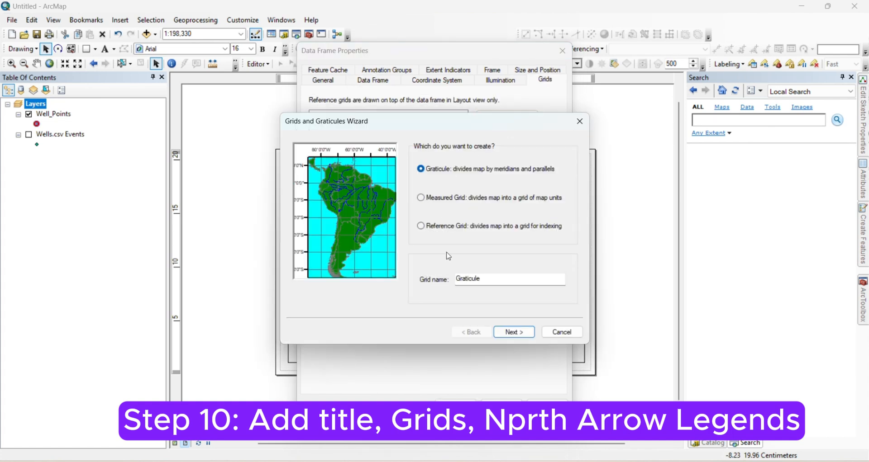
click(514, 332)
click(450, 164)
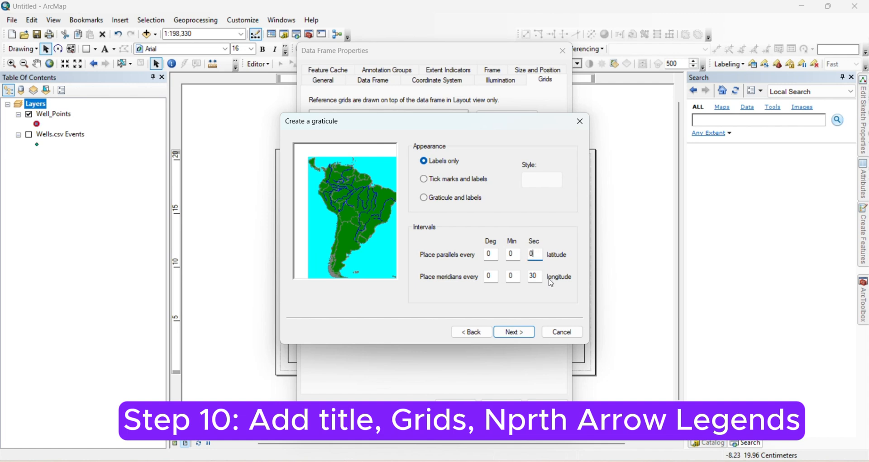
Step: Place the parallels and meridians every 60 minutes and complete the graticule with a simple border
double_click(518, 256)
double_click(517, 276)
text(60)
click(514, 332)
click(514, 333)
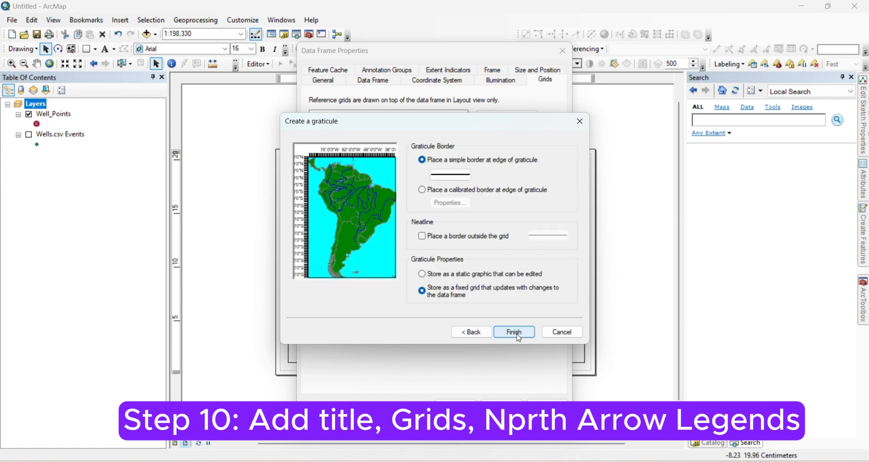
click(514, 332)
Step: Set the graticule labels to size 10, bold, with a 4 pt offset and vertical orientation on the left and right axes
click(507, 174)
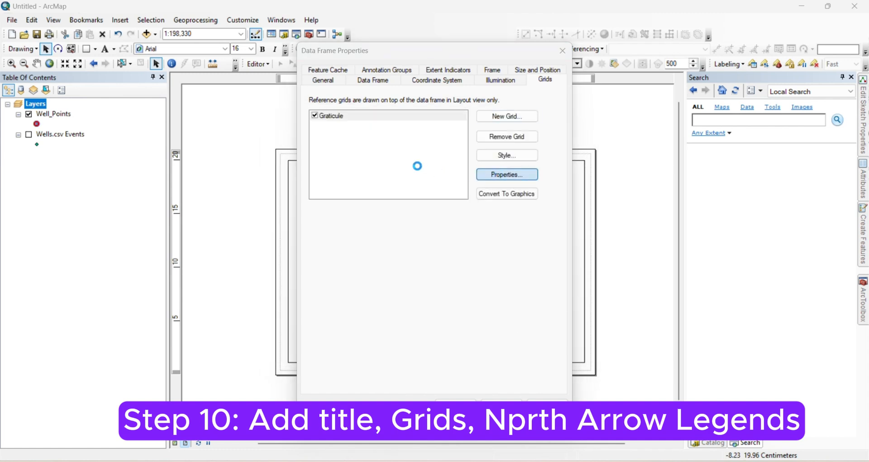
click(396, 106)
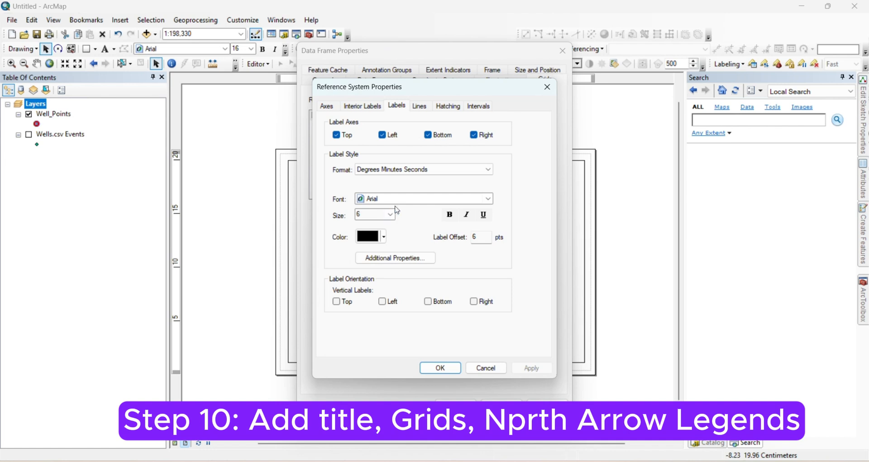
click(390, 214)
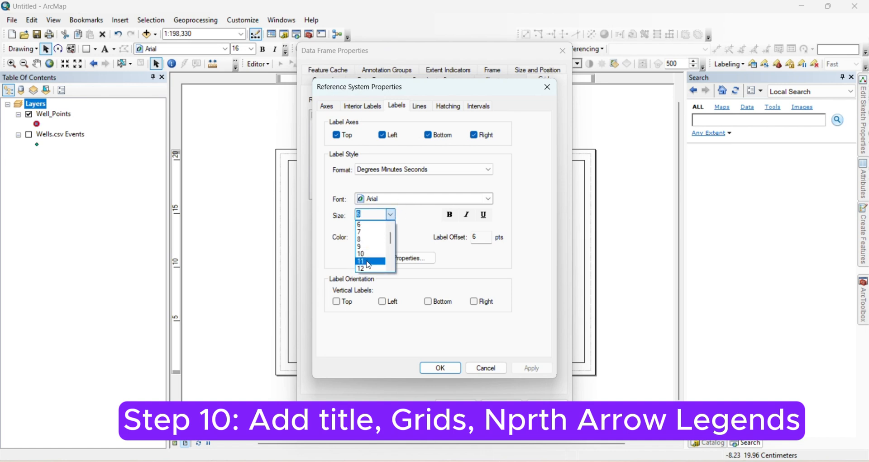
click(368, 255)
click(450, 215)
click(475, 237)
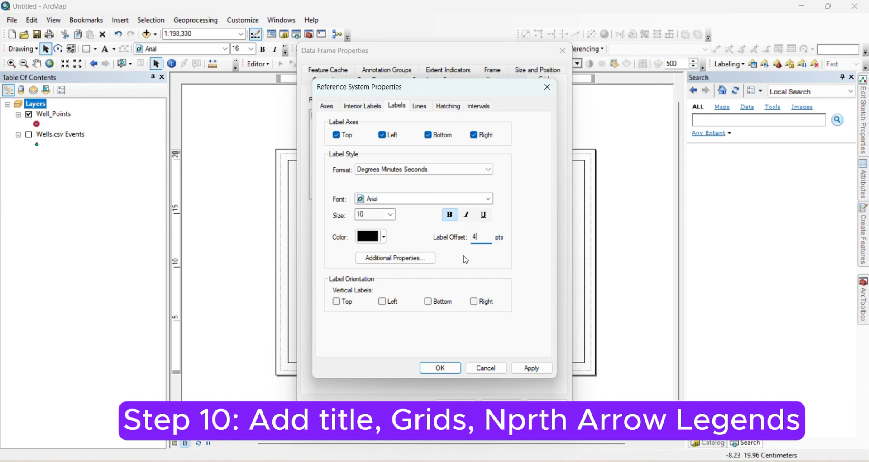
click(403, 302)
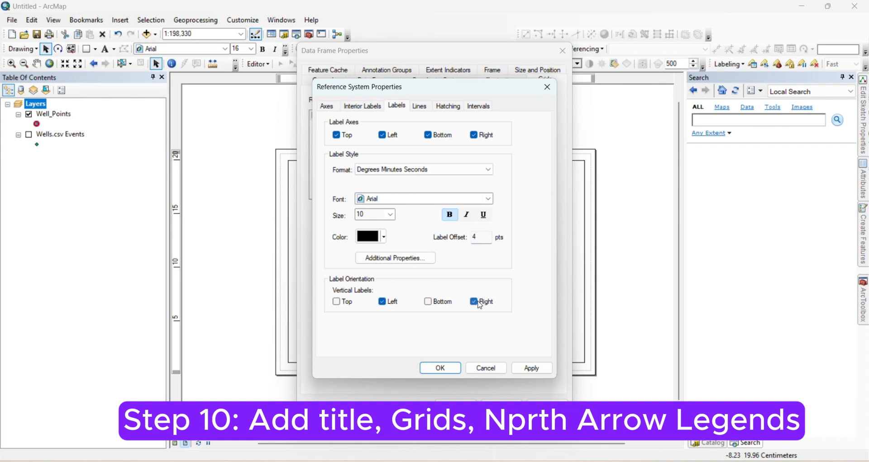
click(440, 369)
click(455, 404)
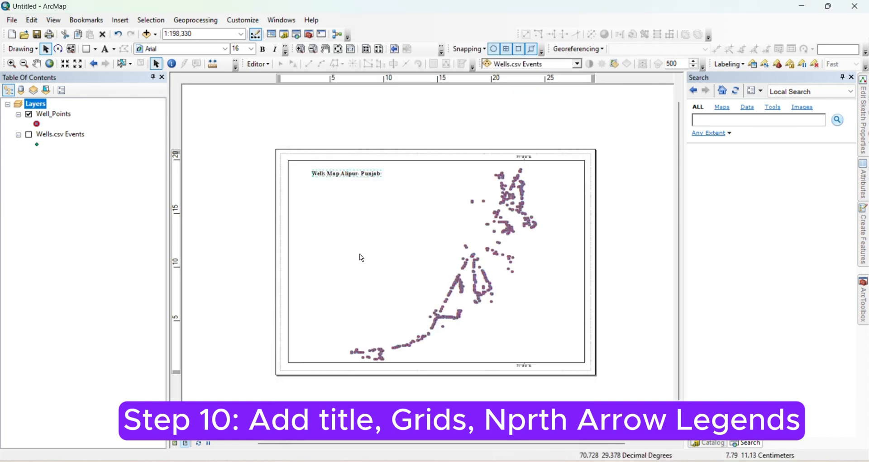
Step: Set the degrees of the graticule's X and Y axis intervals to 0
right_click(34, 106)
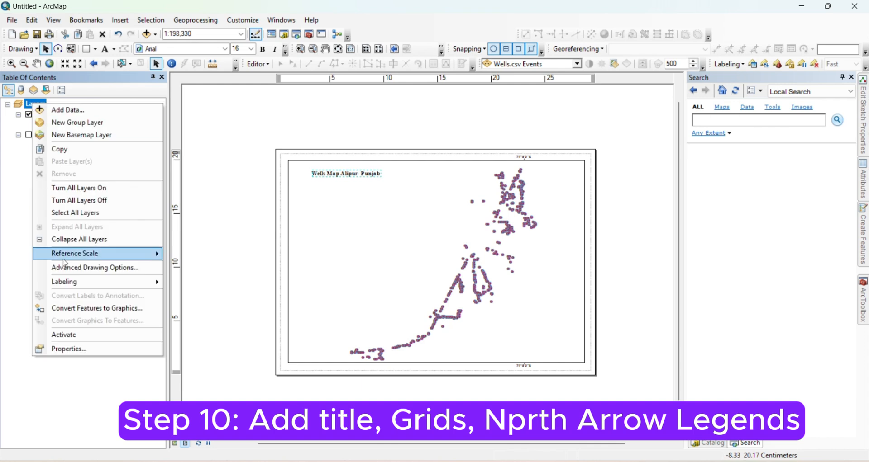
click(63, 349)
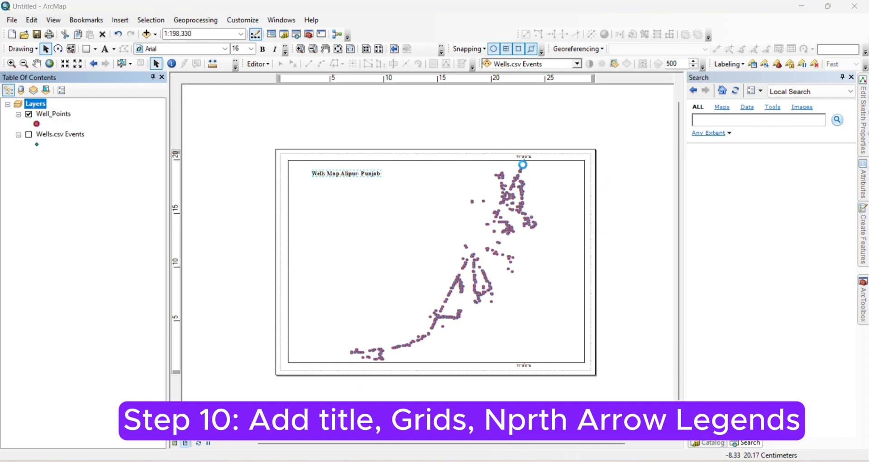
click(504, 183)
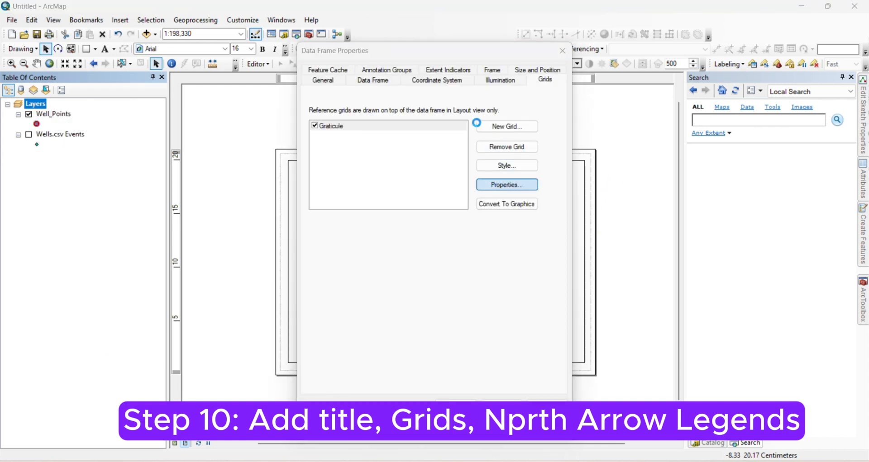
click(478, 106)
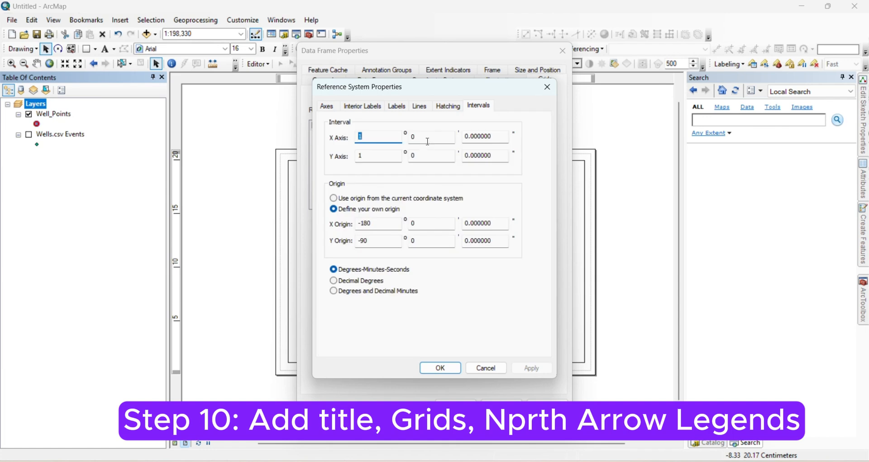
text(0)
double_click(367, 158)
text(0)
Step: Set the seconds of the graticule's X and Y axis intervals to 60 and apply the grid to the layout
click(434, 136)
key(Tab)
text(6)
double_click(497, 157)
text(60)
click(440, 368)
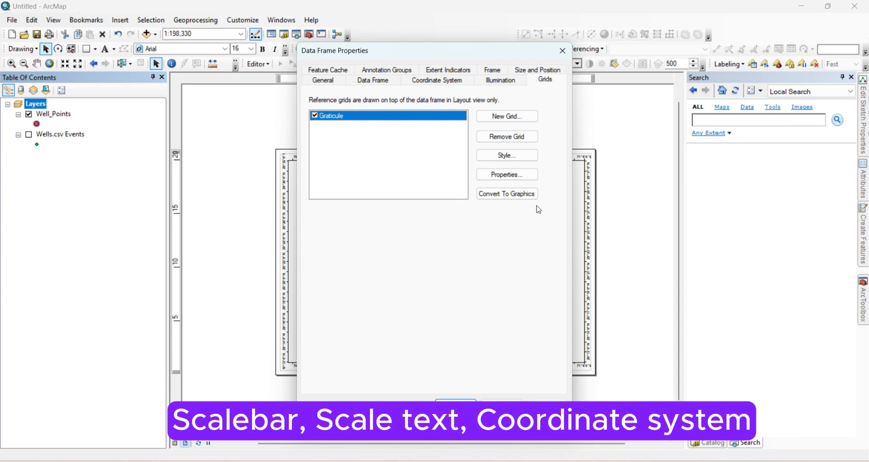
click(455, 406)
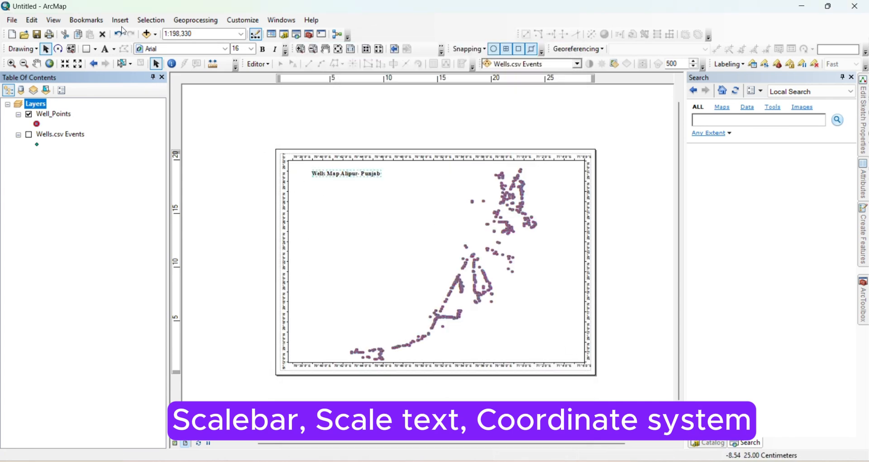
Step: Move the title nearer the map frame's upper-left corner and place an ESRI North 3 arrow in the upper-right corner
click(317, 174)
drag(314, 172, 301, 168)
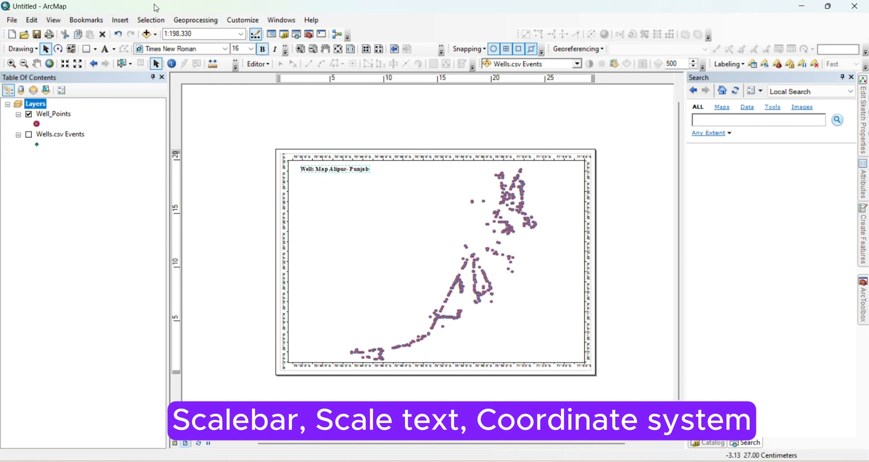
click(121, 20)
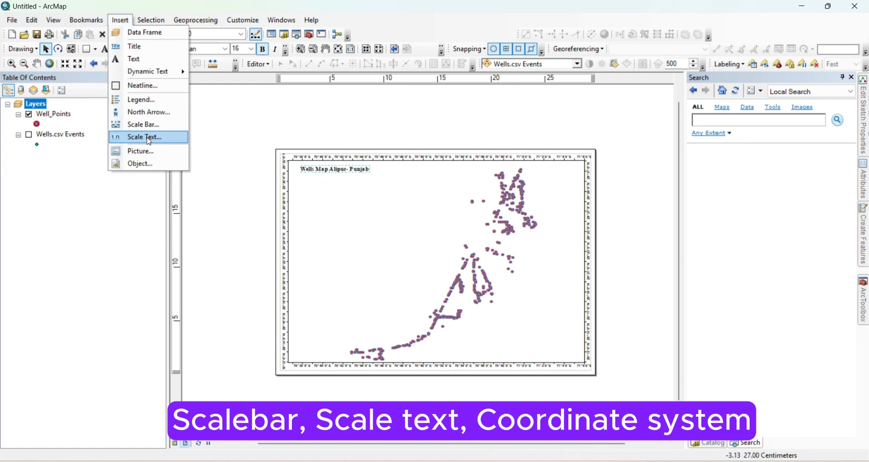
click(145, 113)
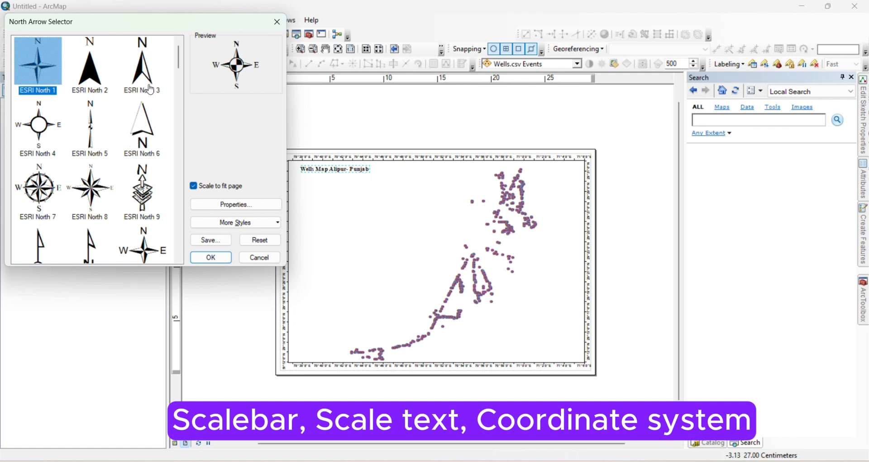
double_click(150, 83)
drag(371, 304, 563, 186)
Step: Insert a legend for Well_Points titled Legend, then enlarge and place it in the lower-right corner of the map frame
click(122, 20)
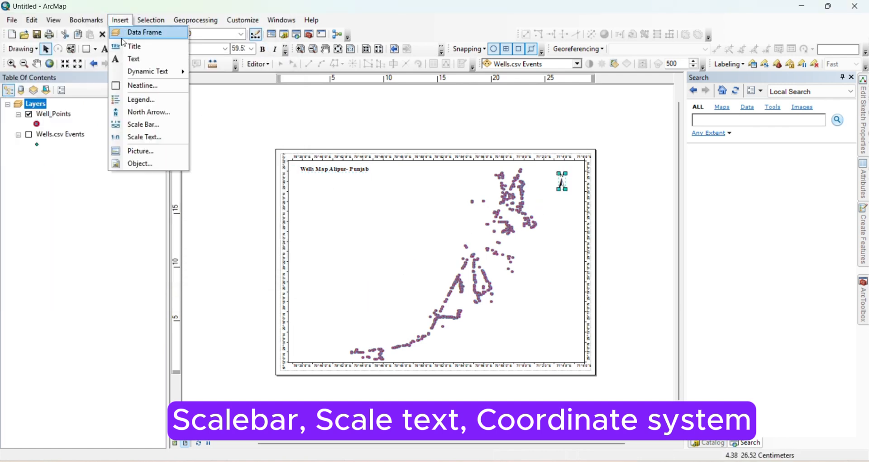
click(144, 99)
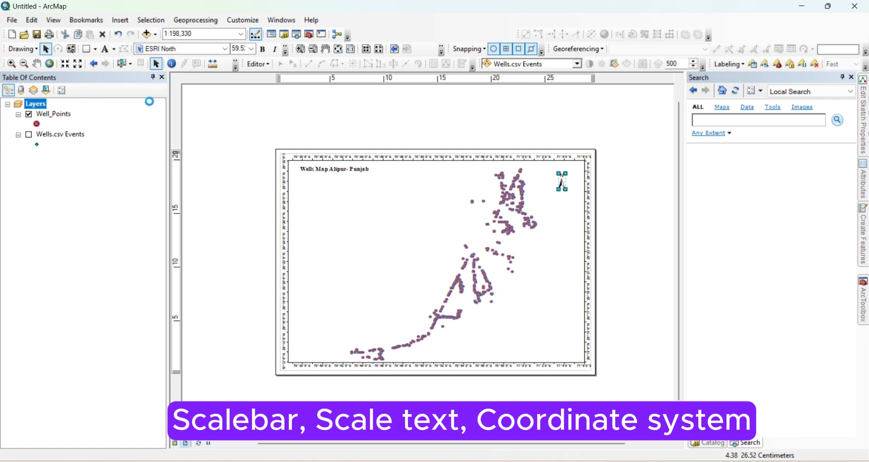
click(522, 340)
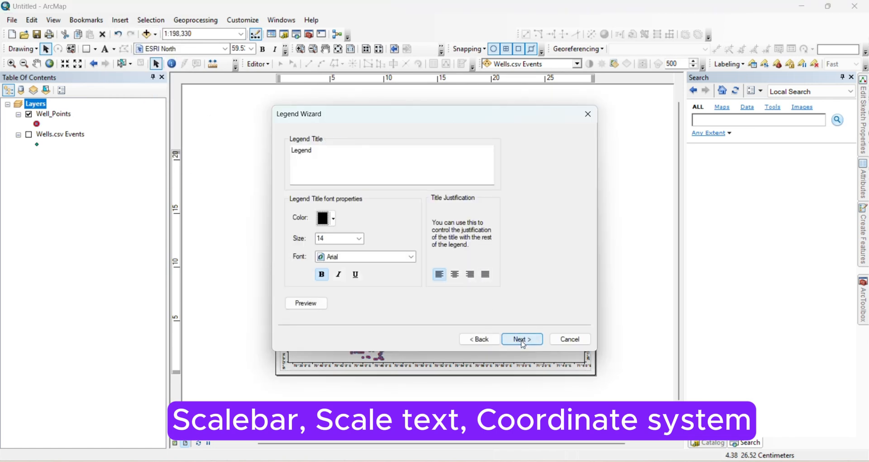
click(522, 343)
click(386, 165)
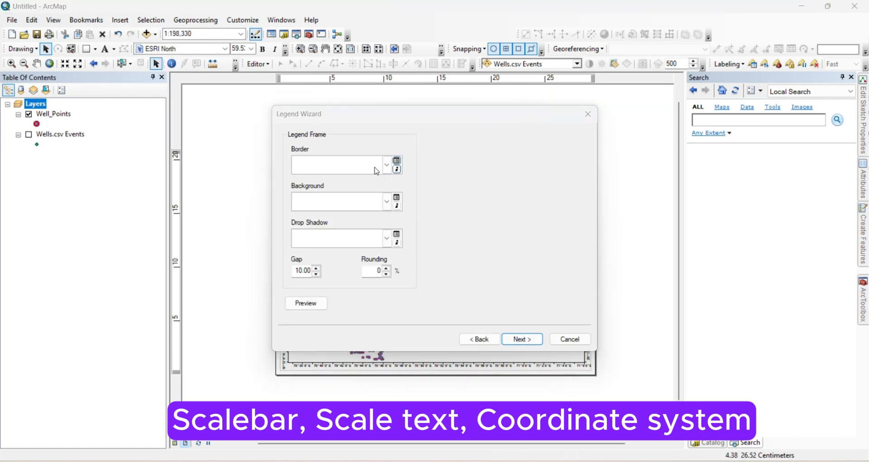
click(345, 207)
click(521, 339)
click(521, 339)
click(521, 339)
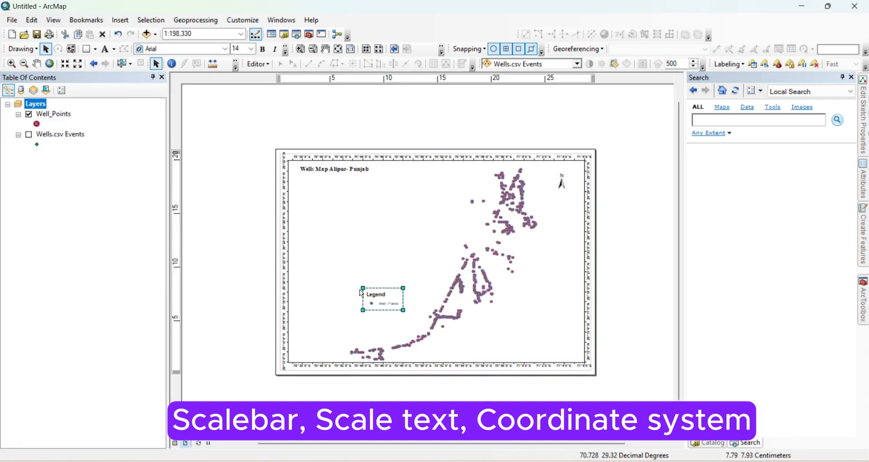
drag(362, 287, 548, 342)
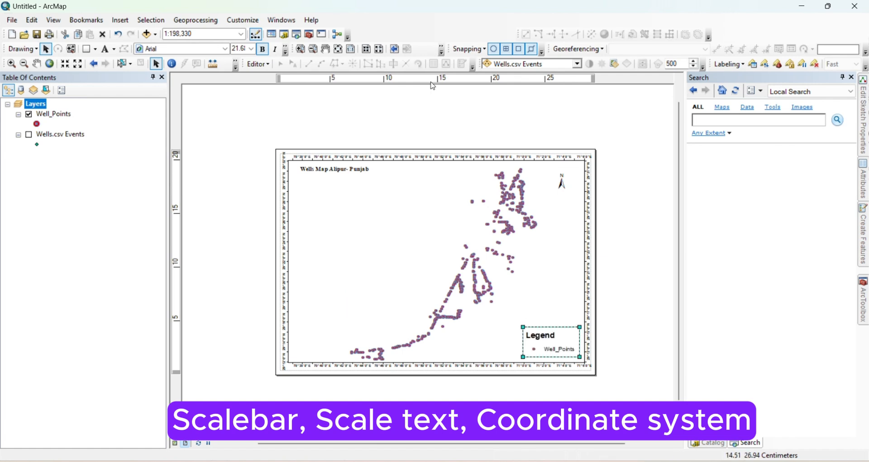
click(337, 49)
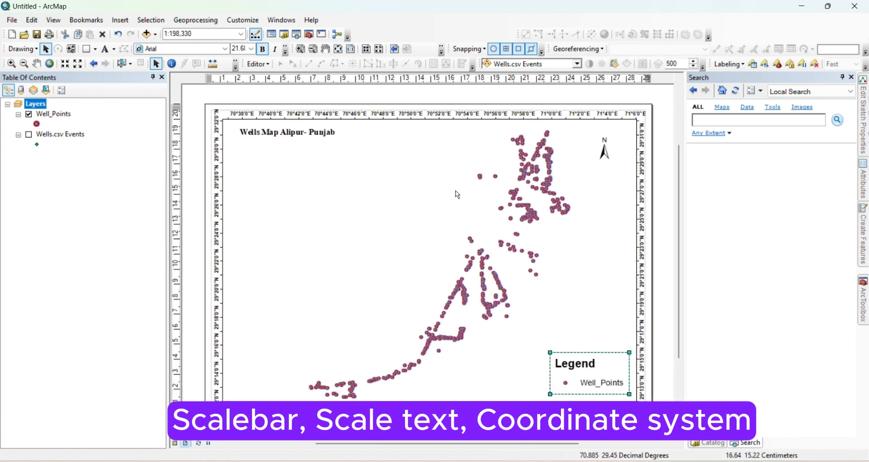
Step: Insert a scale bar in miles and place it in the lower-left corner of the map frame
click(123, 24)
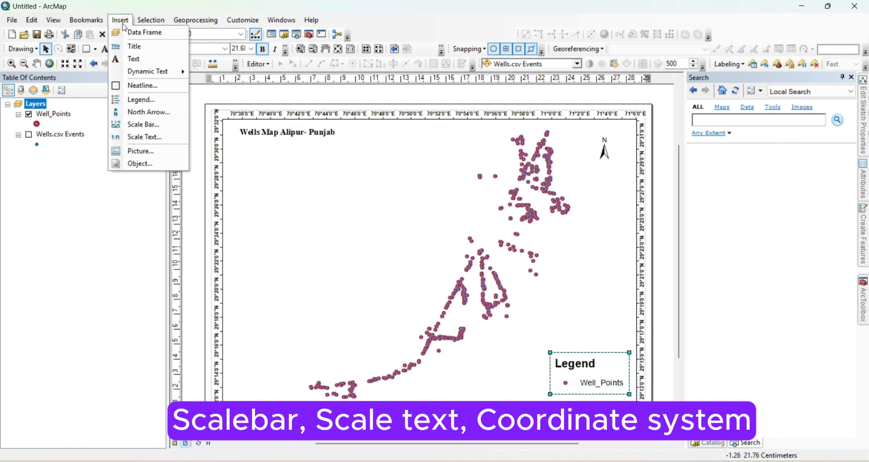
click(144, 126)
click(69, 122)
click(210, 257)
drag(393, 269, 266, 369)
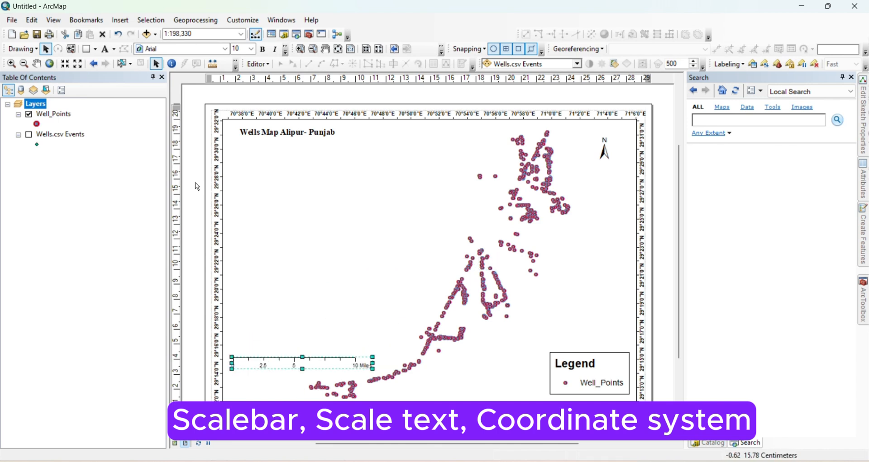
Step: Insert scale text in the Inches = Miles style, then place it centred above the scale bar and enlarge it
click(120, 22)
click(144, 135)
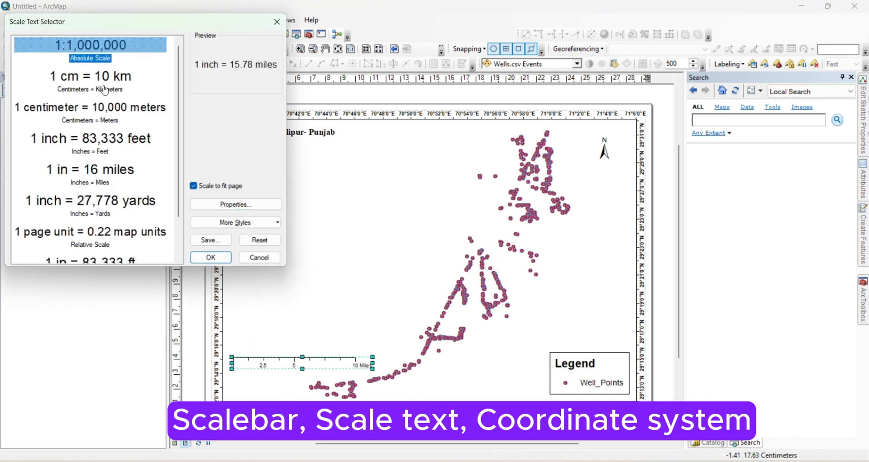
double_click(105, 176)
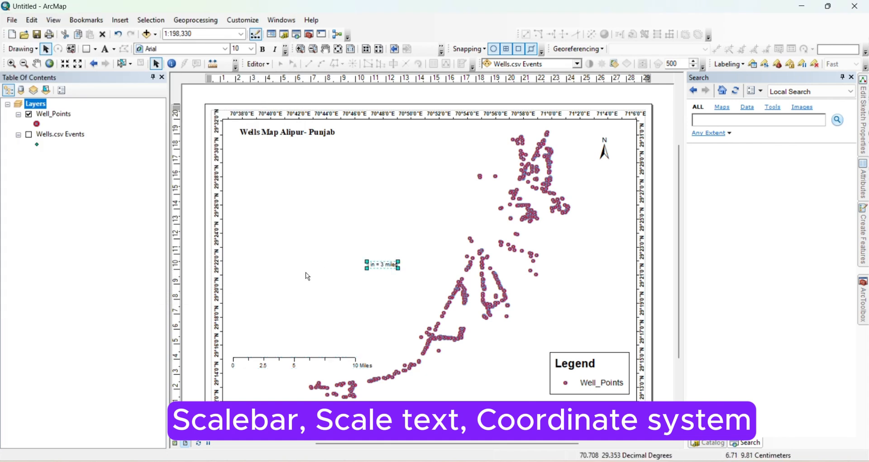
drag(380, 269, 290, 349)
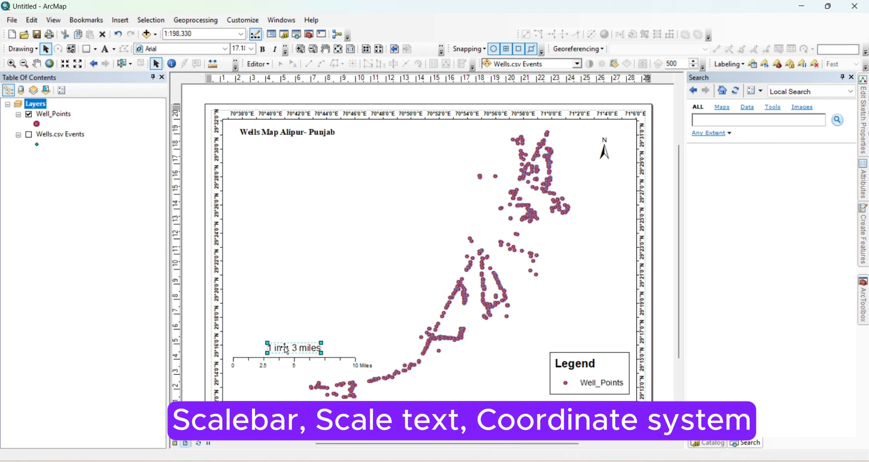
Step: Insert dynamic text for the coordinate system and place it directly beneath the map title
click(120, 20)
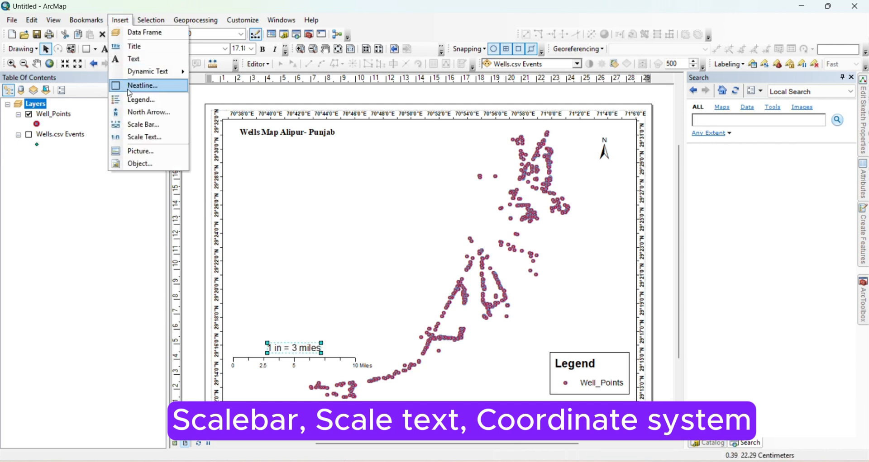
mouse_move(193, 77)
click(236, 175)
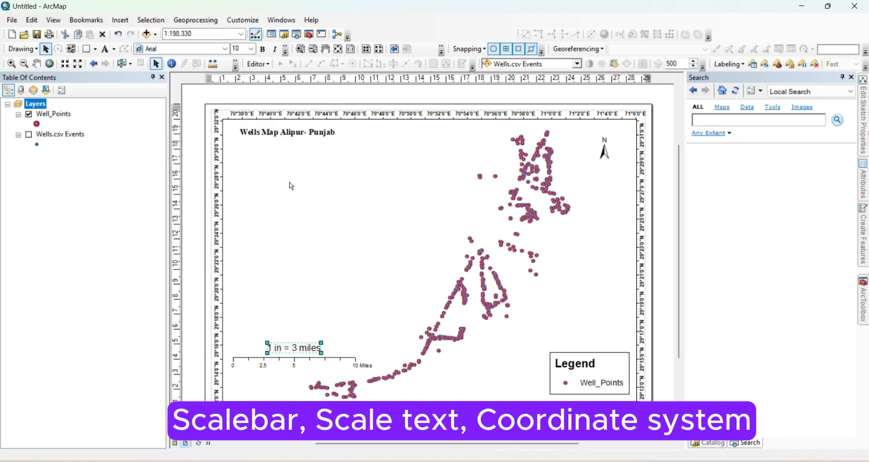
drag(452, 271, 262, 153)
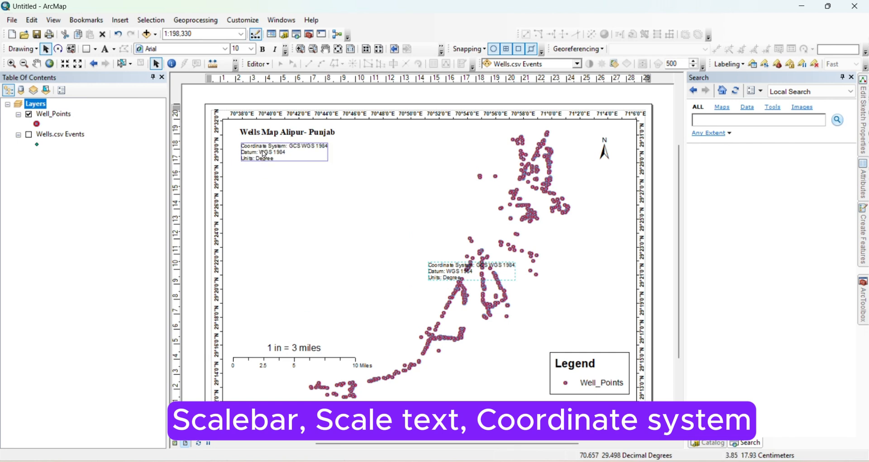
click(120, 21)
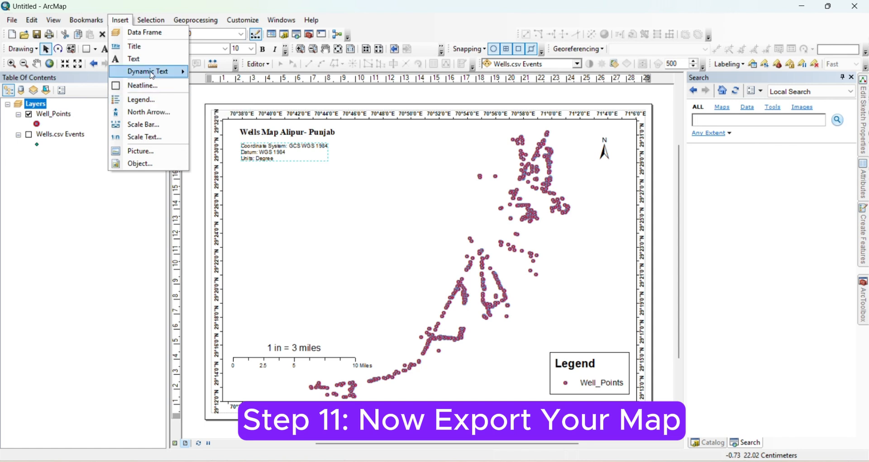
click(134, 59)
click(242, 20)
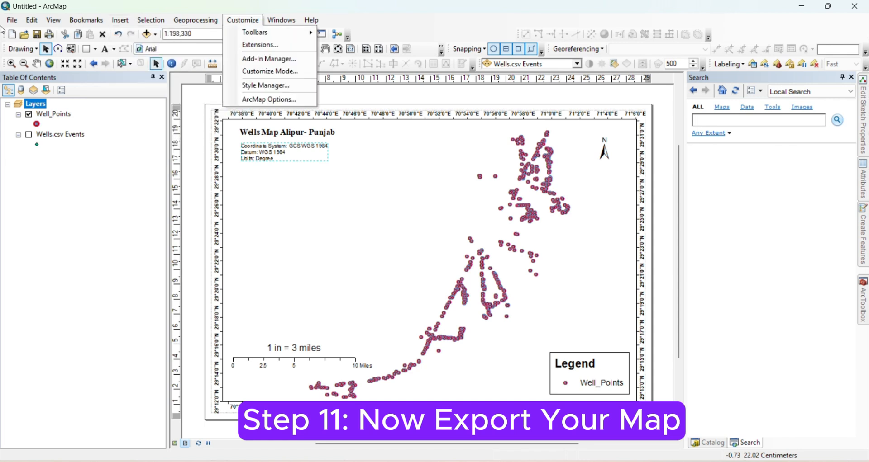
Step: Export the map layout as a JPEG named Wells_Map in the Practical Data folder
click(12, 20)
key(alt+f)
key(Escape)
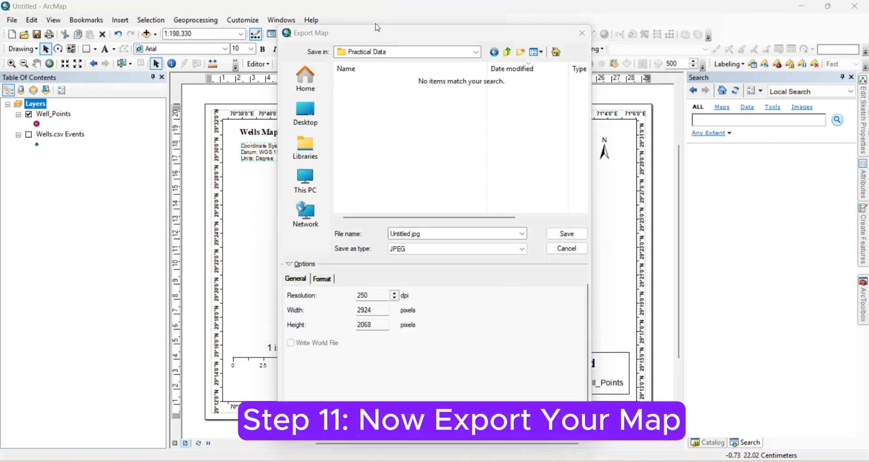
click(516, 241)
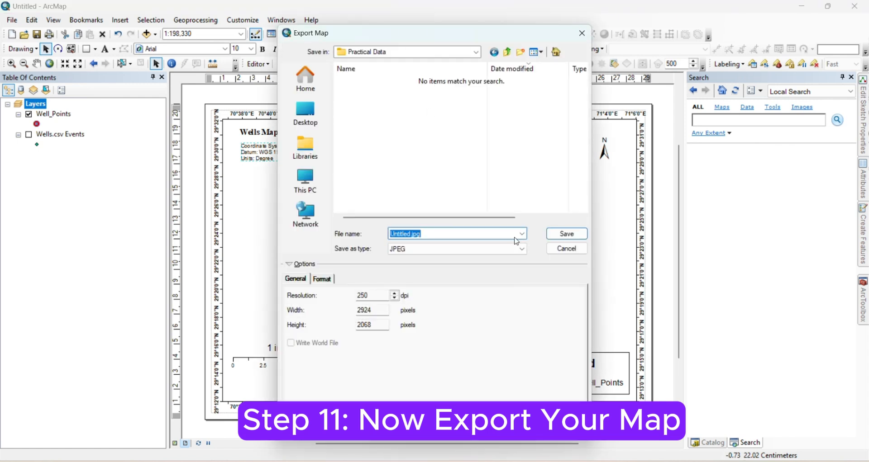
text(Wells_Map)
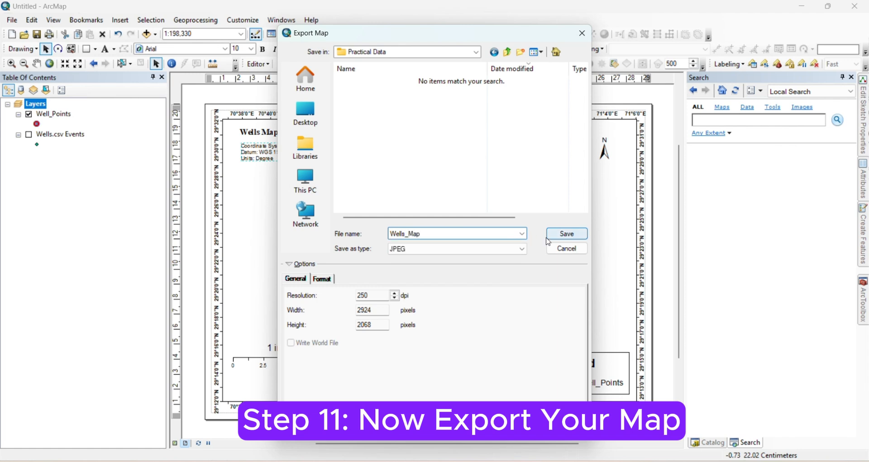
click(567, 234)
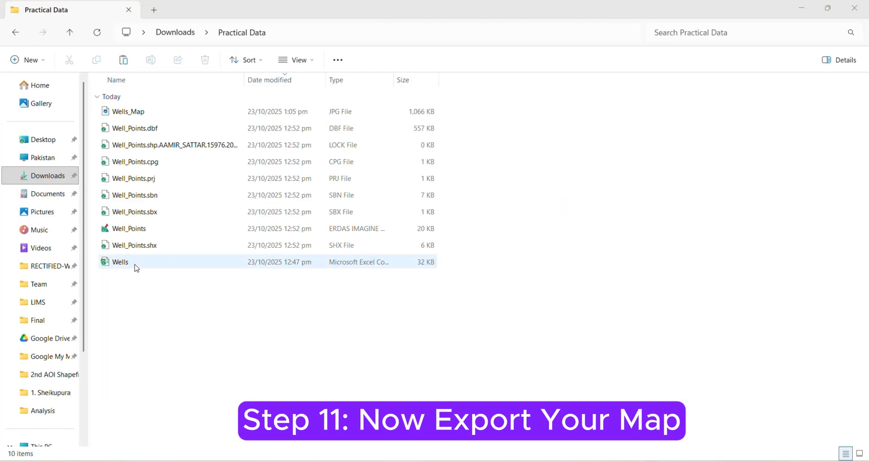
Step: Switch to File Explorer, open the exported Wells_Map image from Practical Data and view it in a maximized window
click(143, 117)
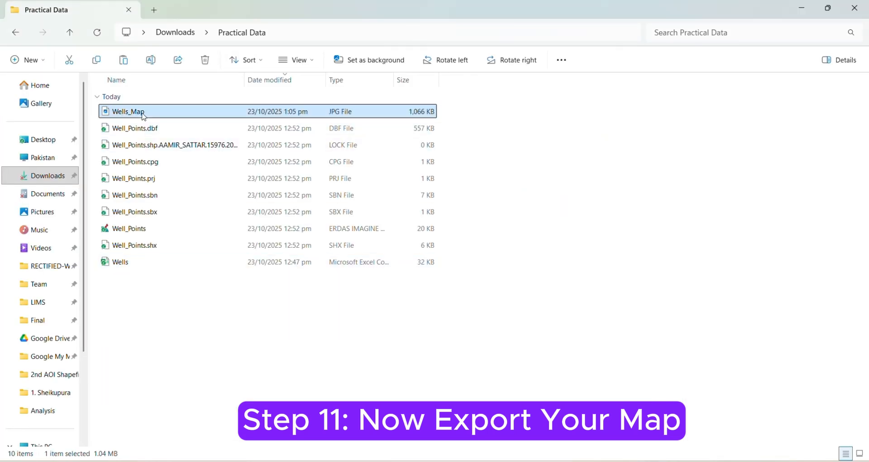
double_click(160, 117)
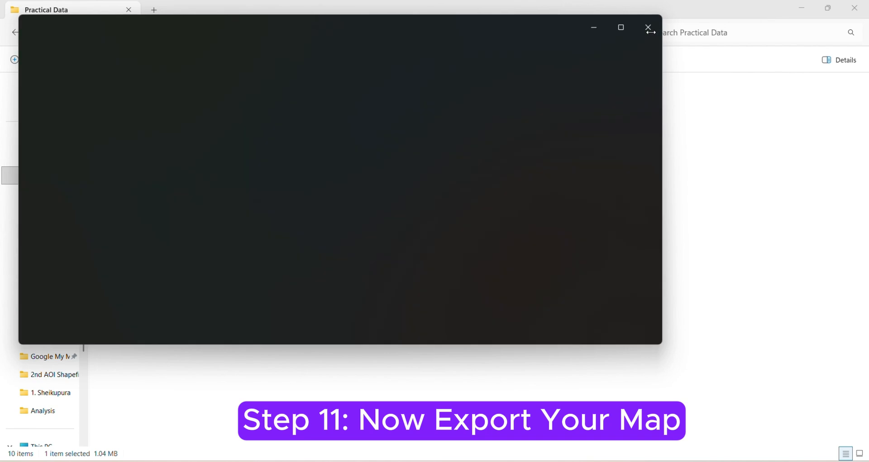
click(620, 27)
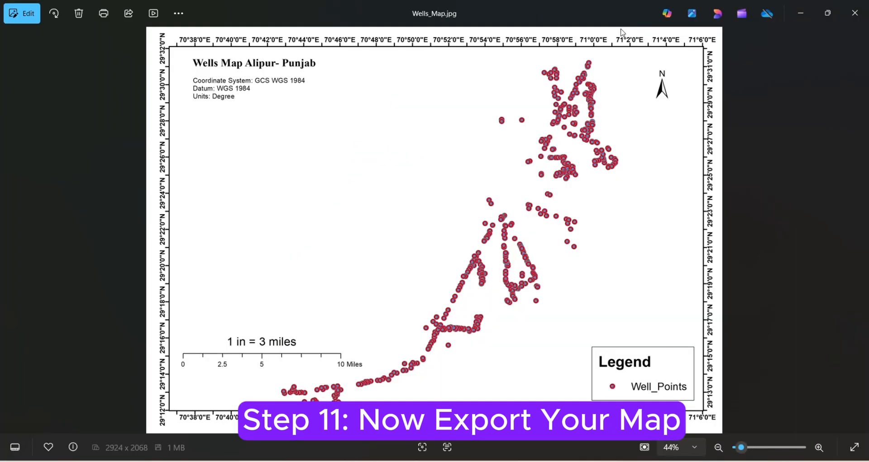